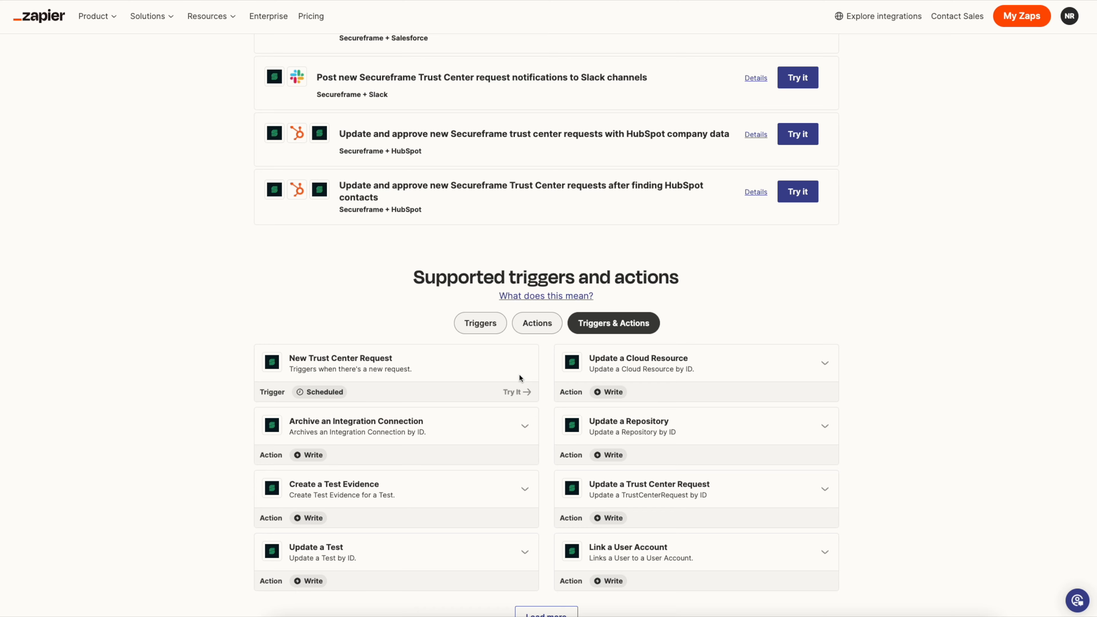
- Open the 'Approve new Secureframe trust center requests based on Salesforce data' template to try it
{"action": "scroll", "coordinate": [520, 376], "scroll_direction": "down", "scroll_amount": 5}
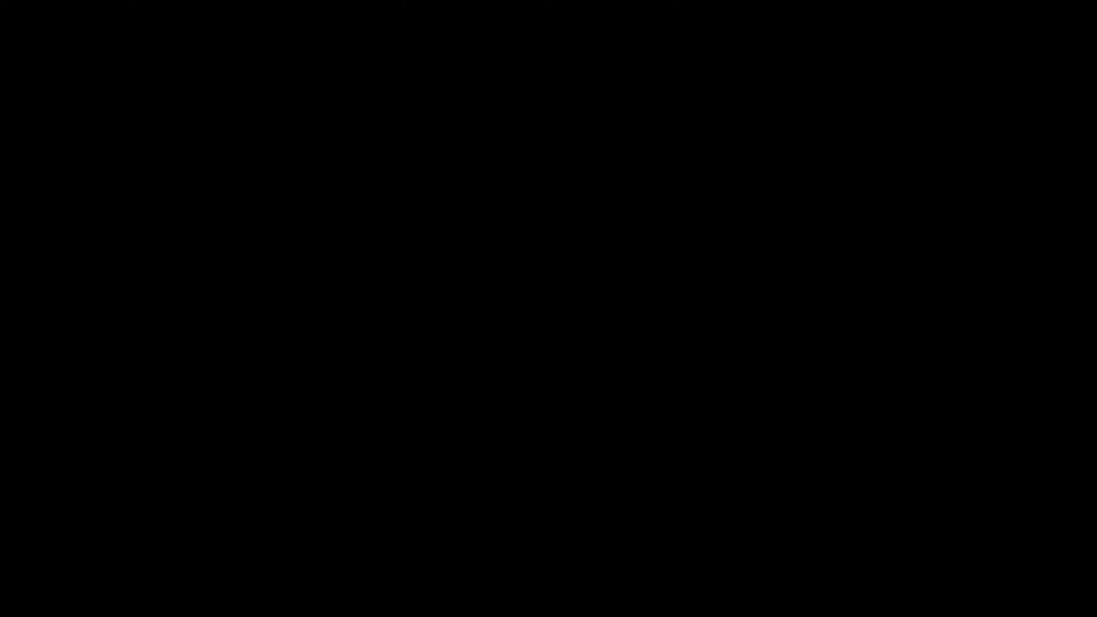
{"action": "scroll", "coordinate": [565, 403], "scroll_direction": "down", "scroll_amount": 1}
{"action": "scroll", "coordinate": [565, 406], "scroll_direction": "down", "scroll_amount": 5}
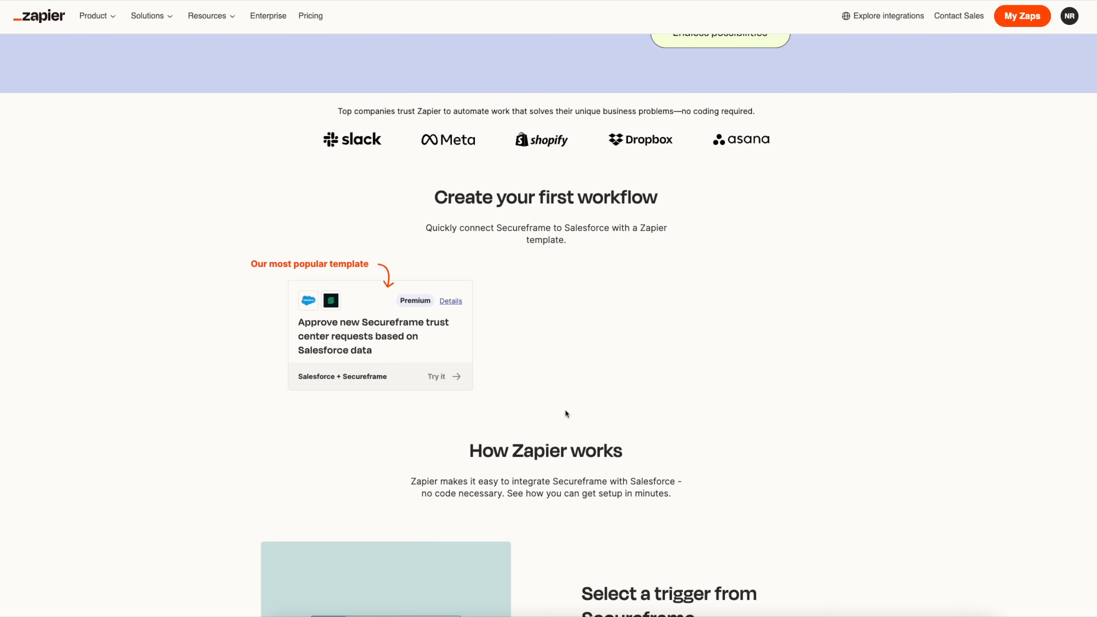
{"action": "left_click", "coordinate": [444, 378]}
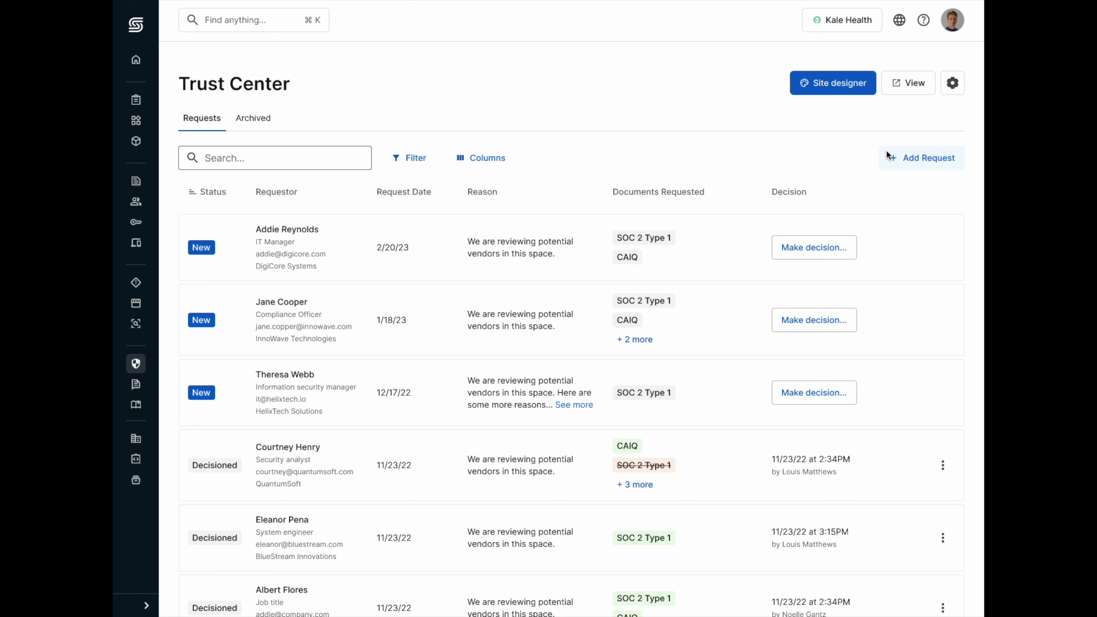
- Open the Trust Center settings at the Request automation section
{"action": "left_click", "coordinate": [952, 85]}
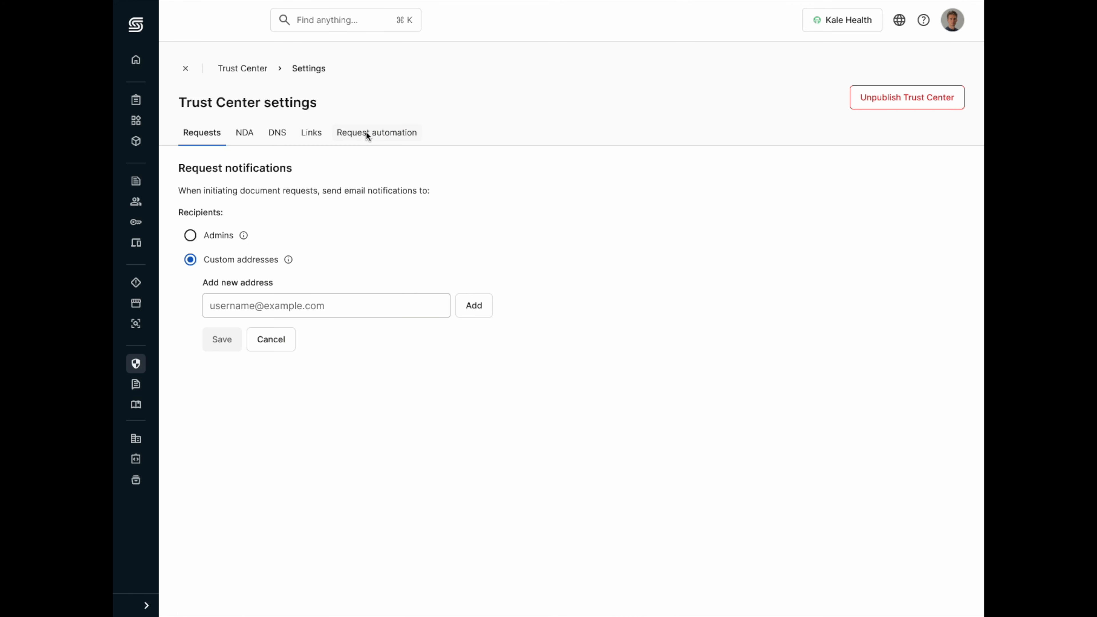
{"action": "left_click", "coordinate": [389, 133]}
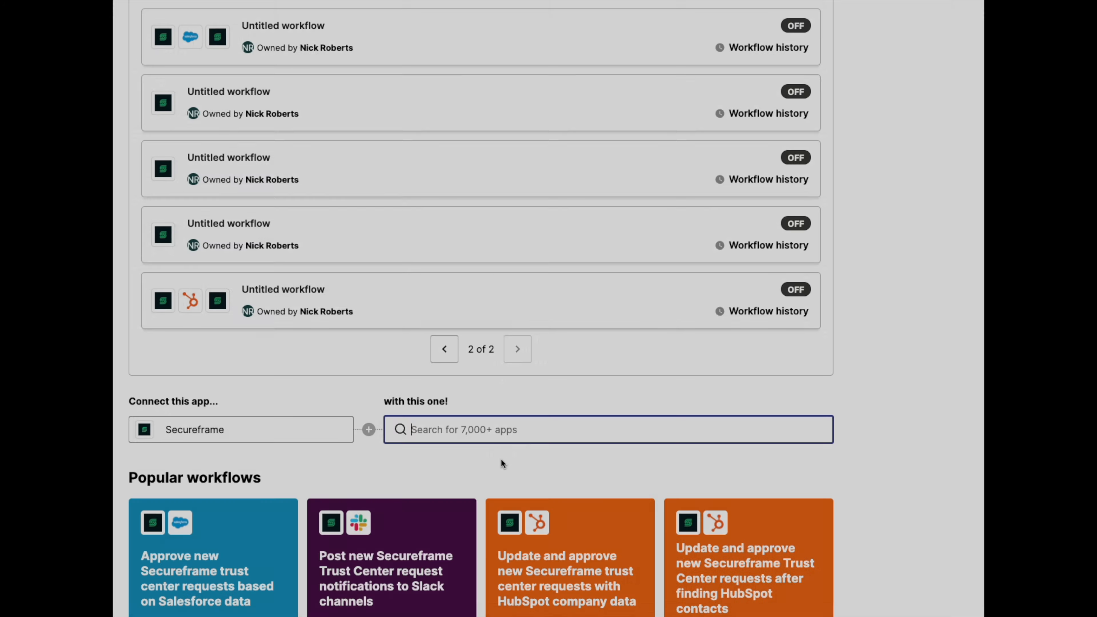
{"action": "scroll", "coordinate": [501, 461], "scroll_direction": "down", "scroll_amount": 2}
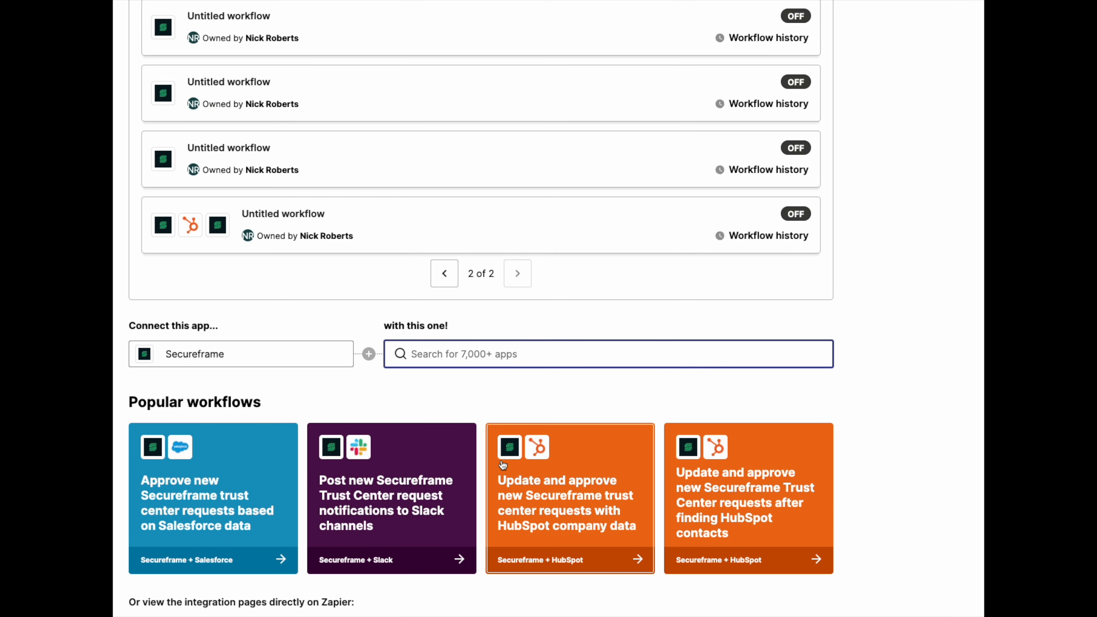
- Dismiss a search of connectable apps for google and open the popular Secureframe + Salesforce approval workflow
{"action": "type", "text": "google"}
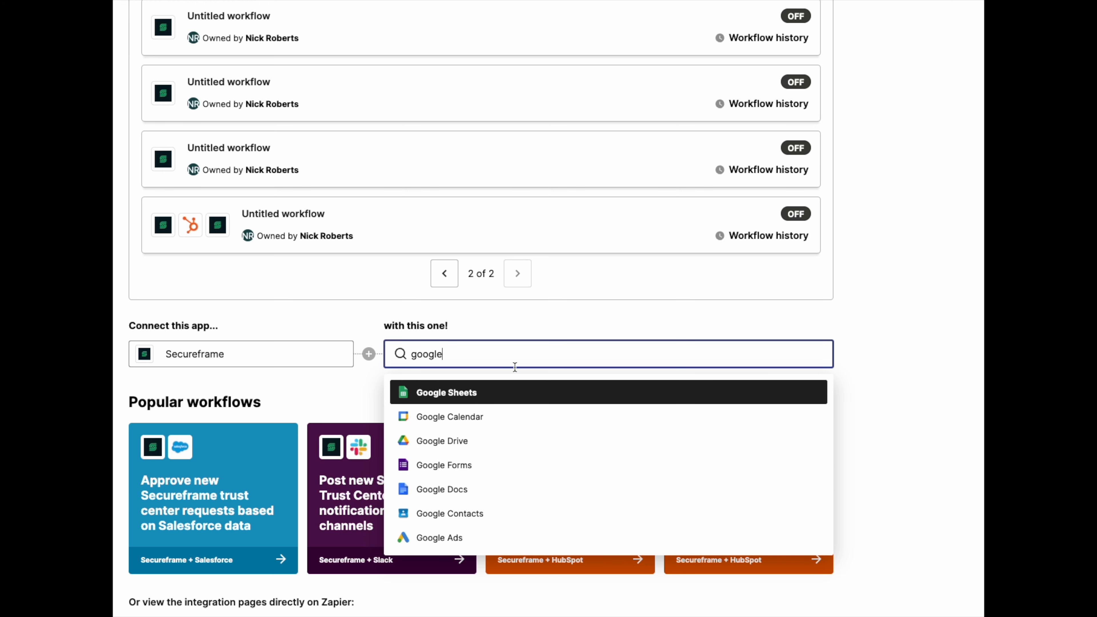
{"action": "key", "text": "Escape"}
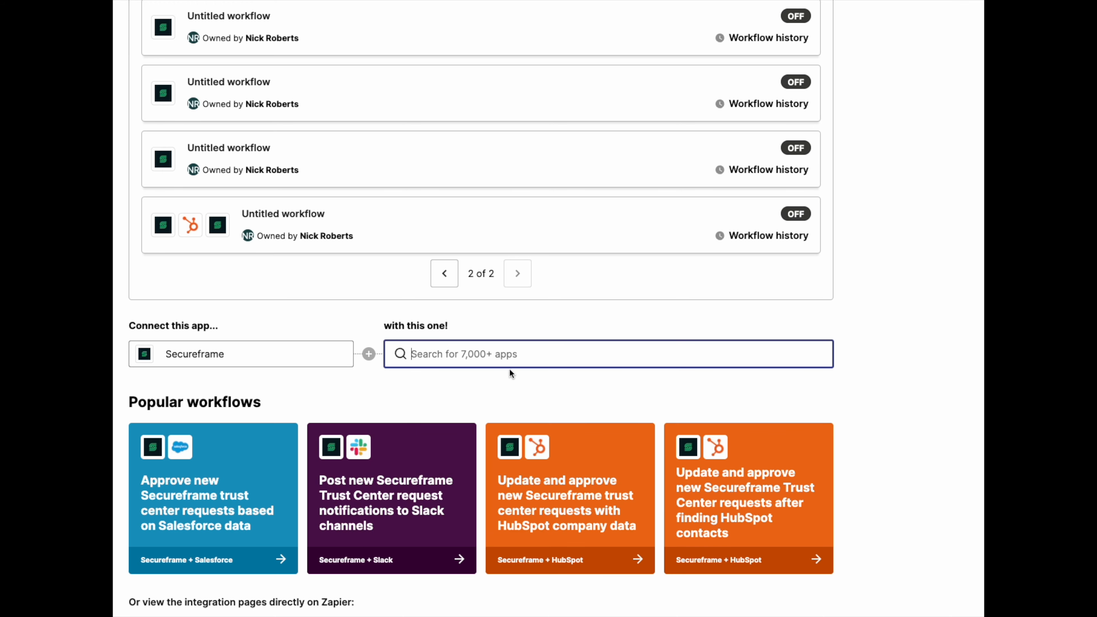
{"action": "scroll", "coordinate": [501, 440], "scroll_direction": "down", "scroll_amount": 3}
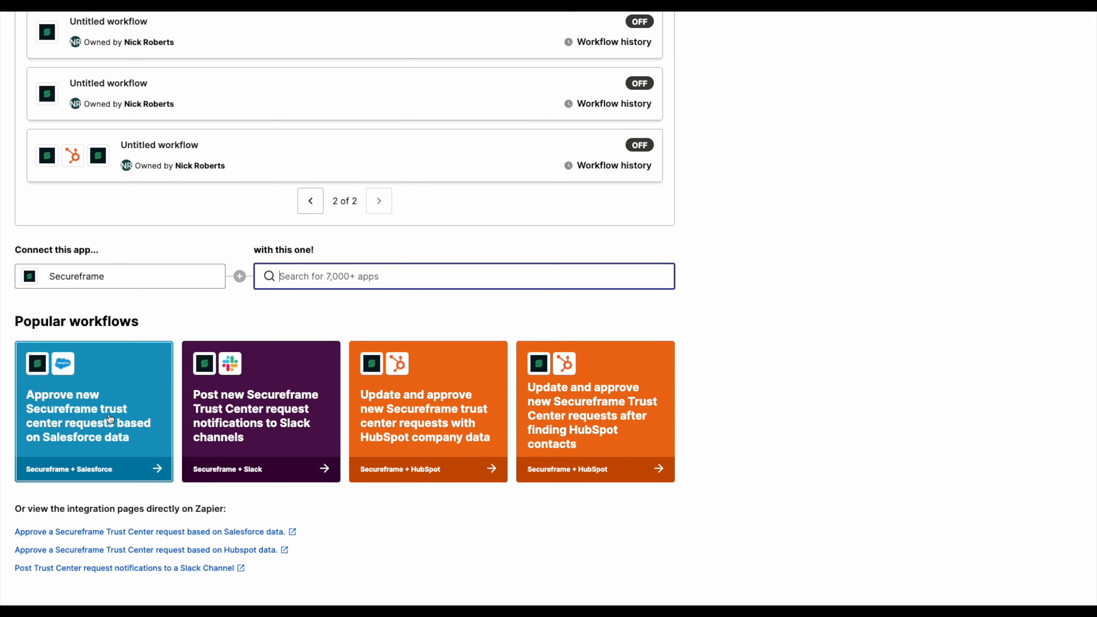
{"action": "left_click", "coordinate": [110, 418]}
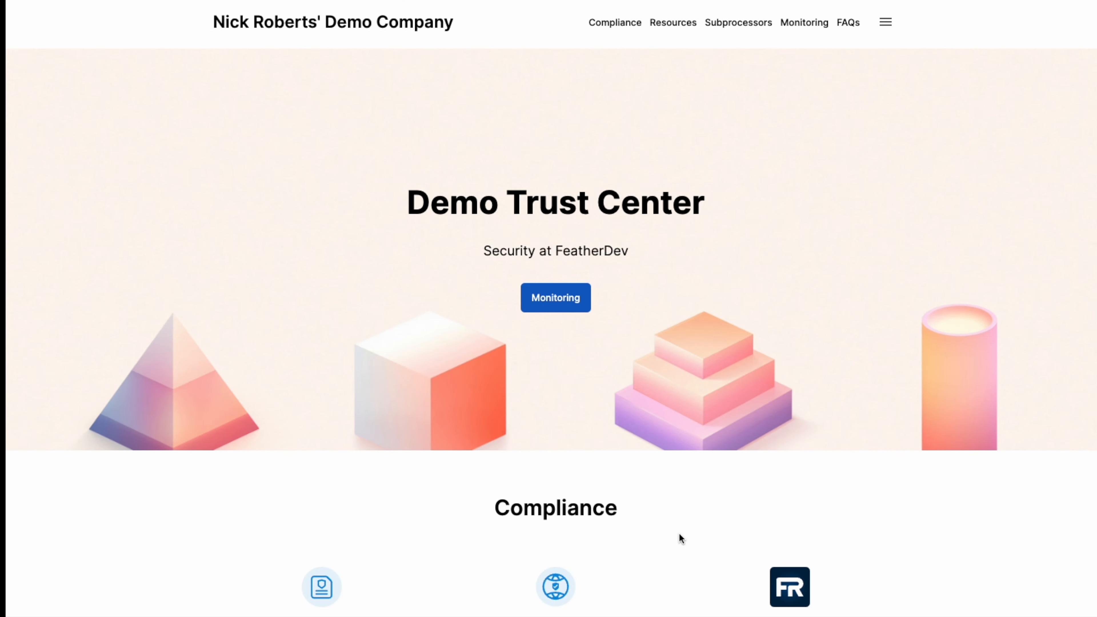
- Request the SOC 2 Type II Report from the public trust center page and continue the request
{"action": "scroll", "coordinate": [679, 533], "scroll_direction": "down", "scroll_amount": 11}
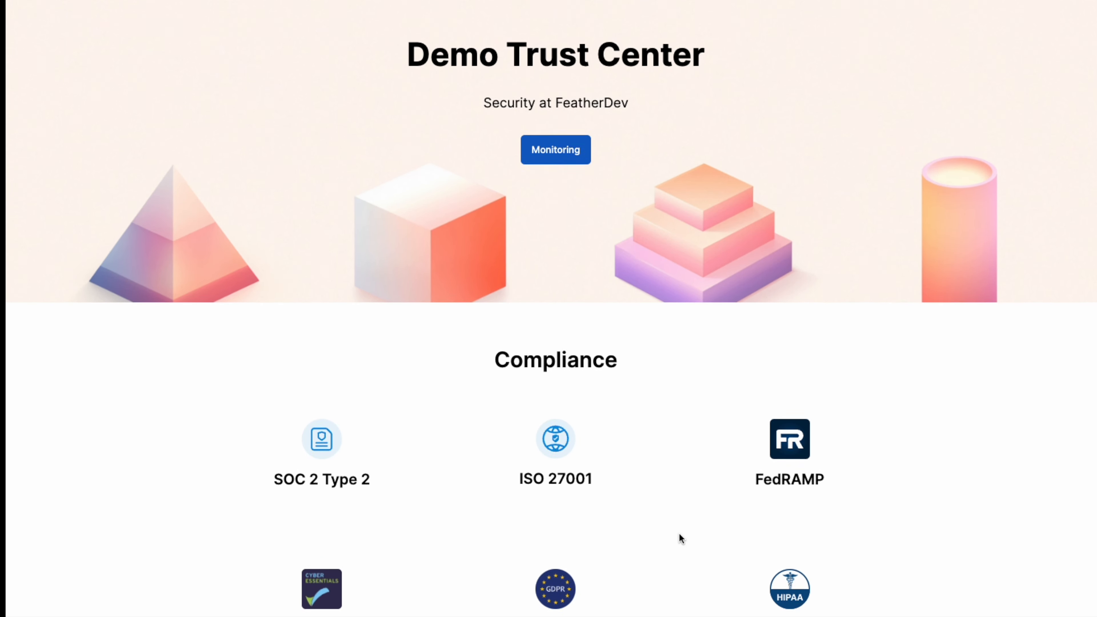
{"action": "scroll", "coordinate": [678, 534], "scroll_direction": "down", "scroll_amount": 6}
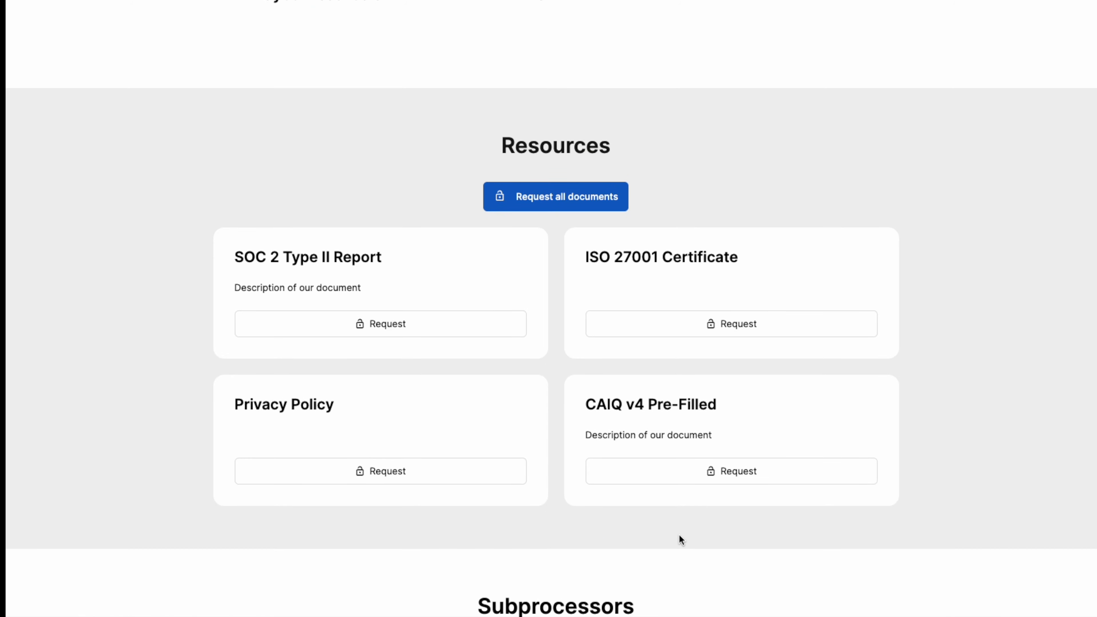
{"action": "left_click", "coordinate": [427, 324]}
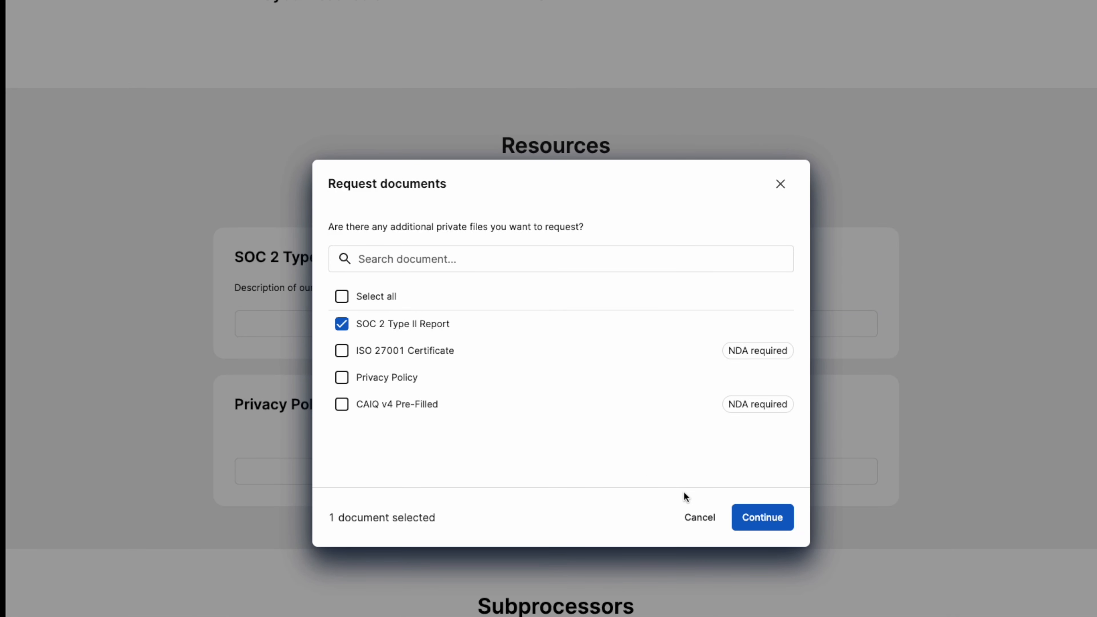
{"action": "left_click", "coordinate": [771, 516]}
{"action": "left_click", "coordinate": [434, 280]}
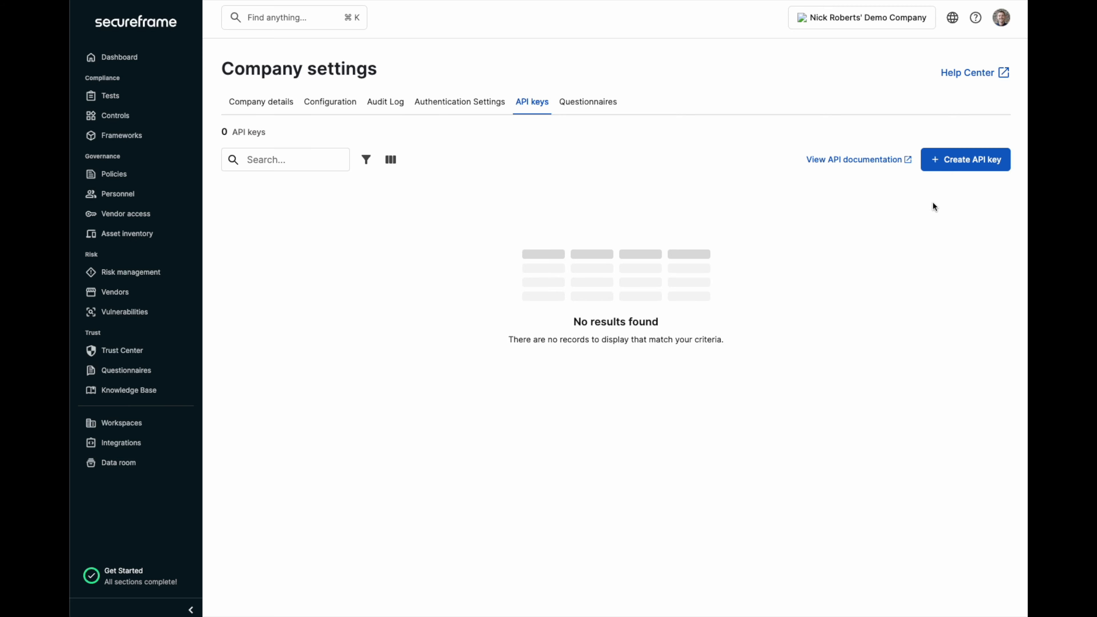
- Create a new API key with the current user selected as its owner and generate it
{"action": "left_click", "coordinate": [946, 164]}
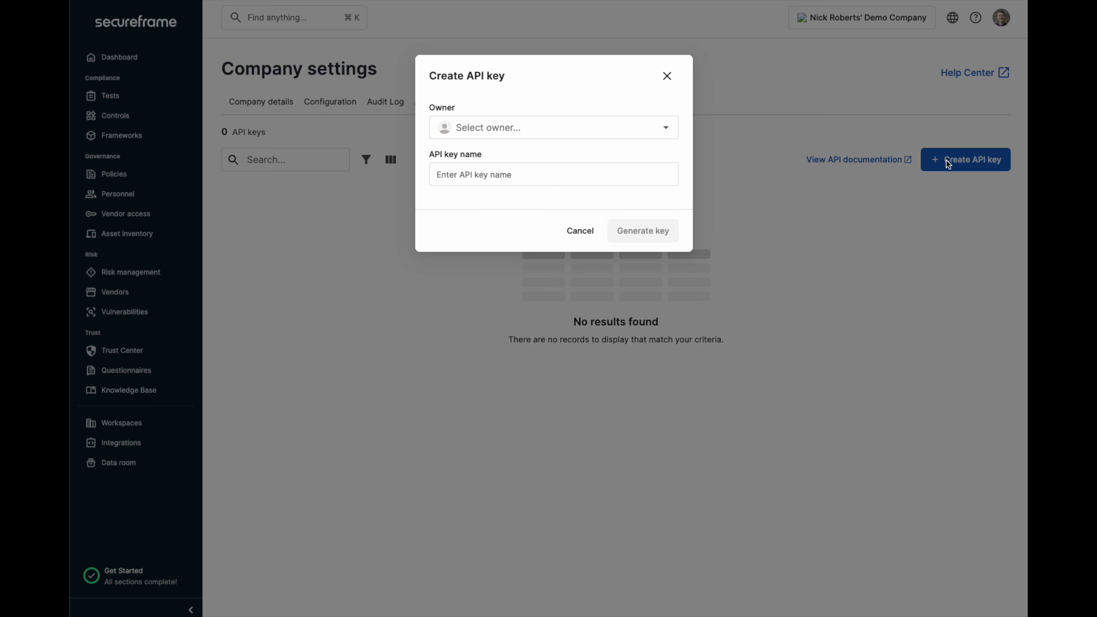
{"action": "left_click", "coordinate": [538, 127]}
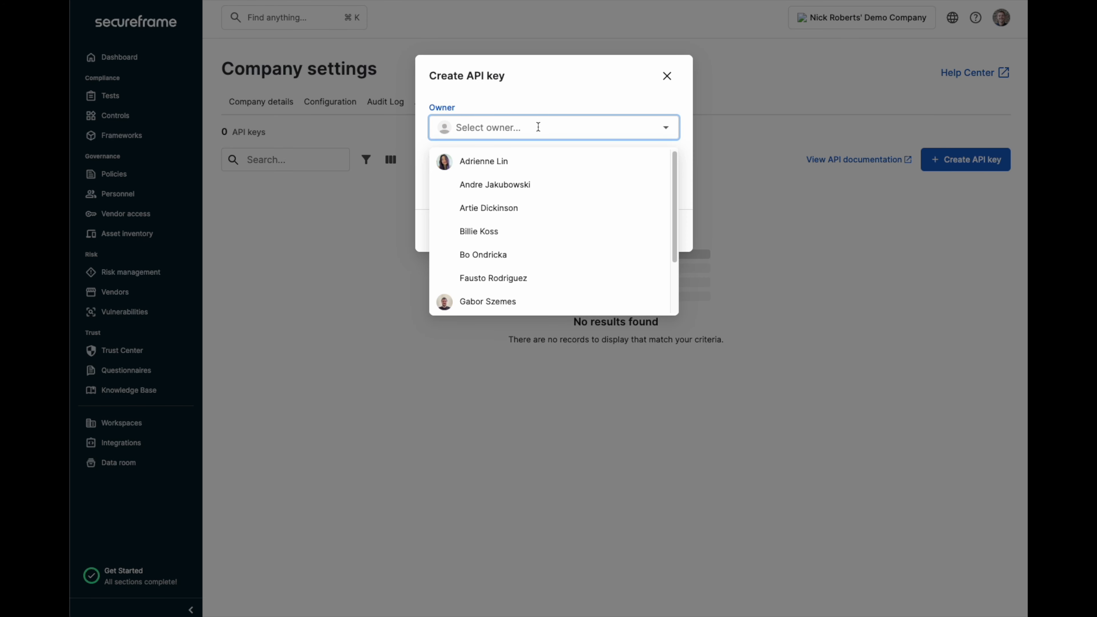
{"action": "type", "text": "Nick"}
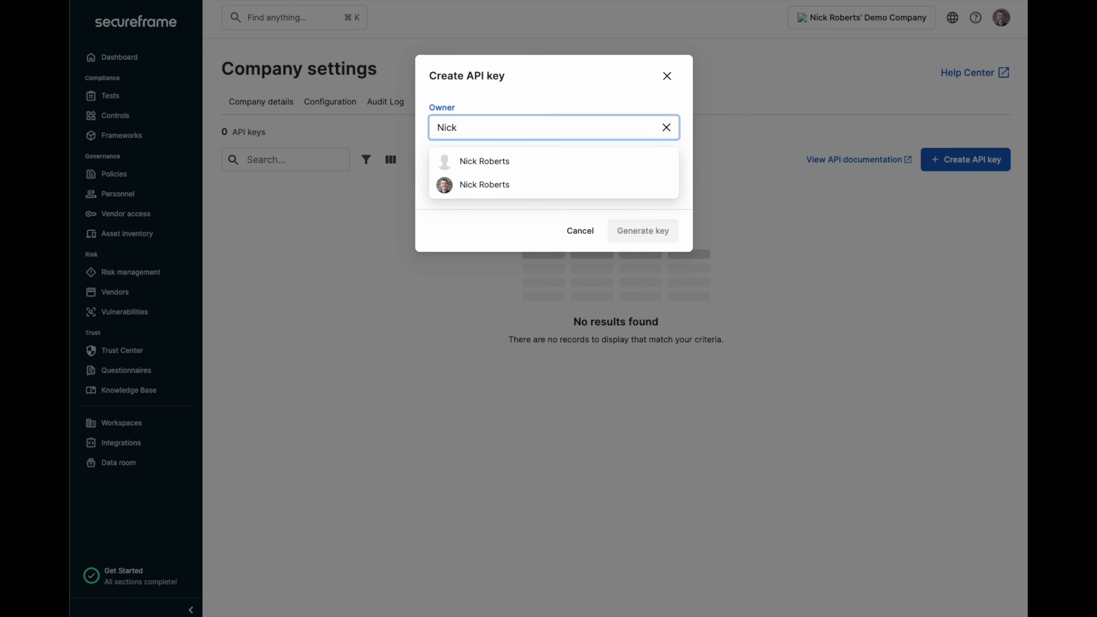
{"action": "left_click", "coordinate": [545, 186]}
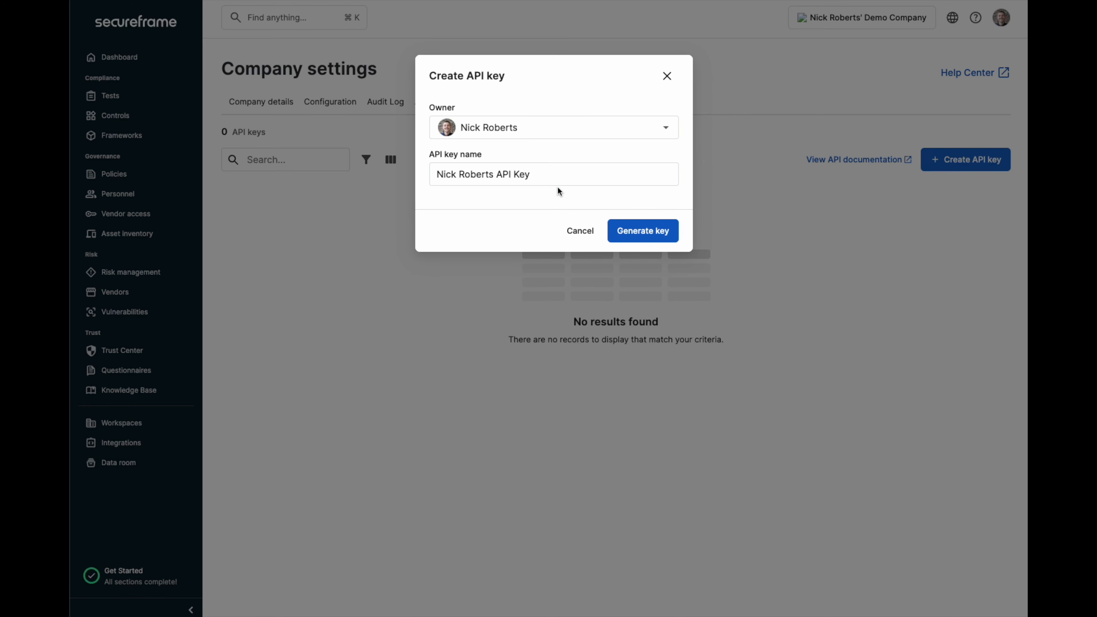
{"action": "left_click", "coordinate": [622, 228]}
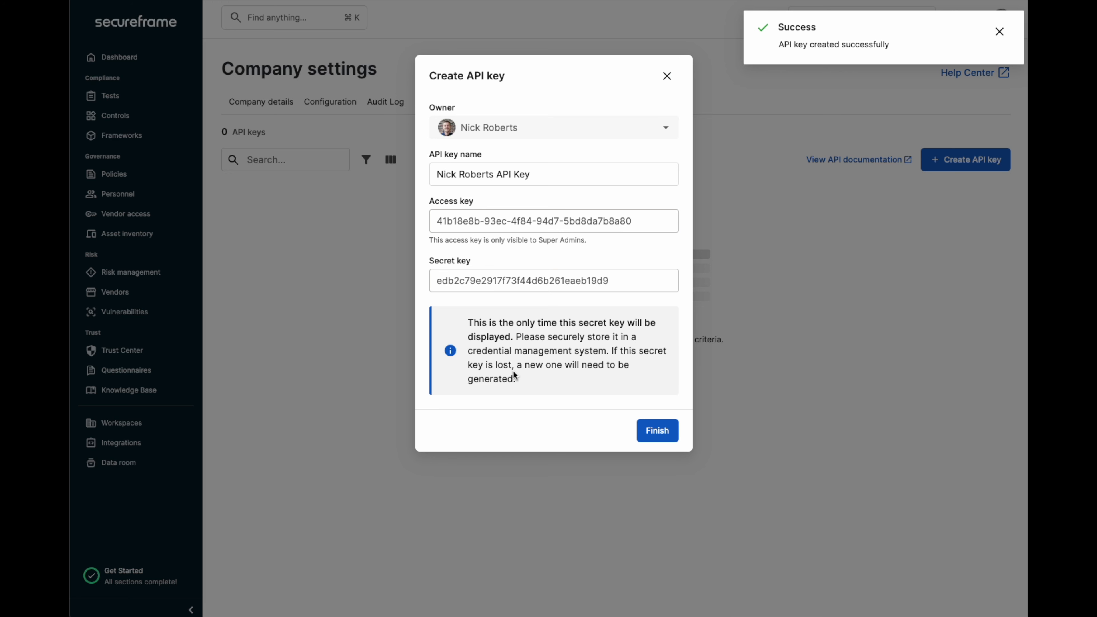
- Connect a new Secureframe account to the New Trust Center Request trigger step
{"action": "left_click_drag", "start_coordinate": [517, 380], "coordinate": [467, 322]}
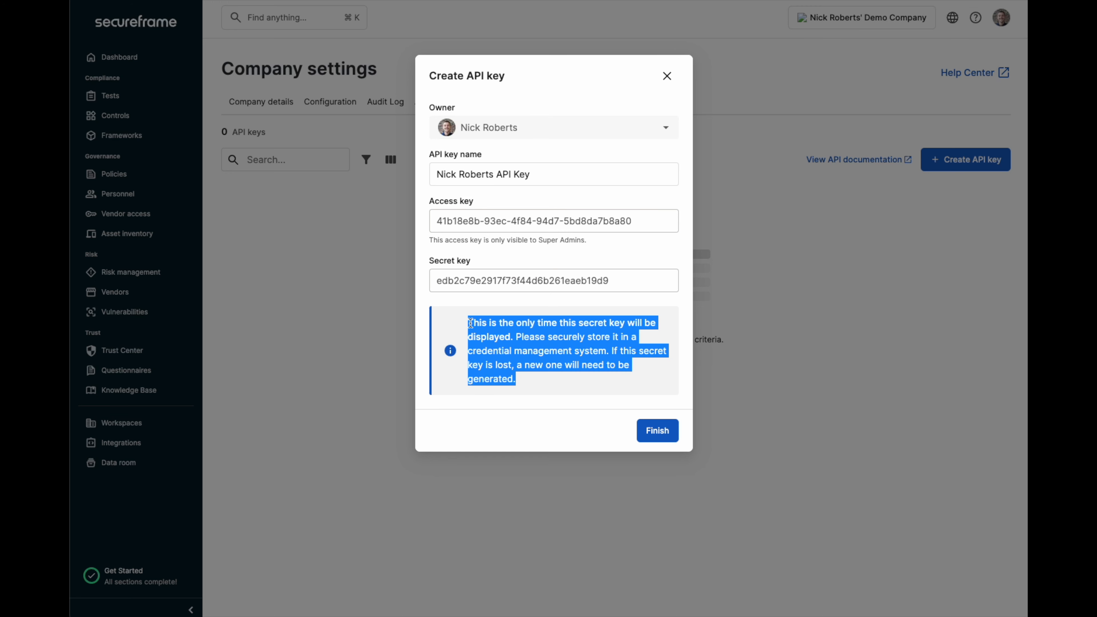
{"action": "left_click", "coordinate": [586, 378]}
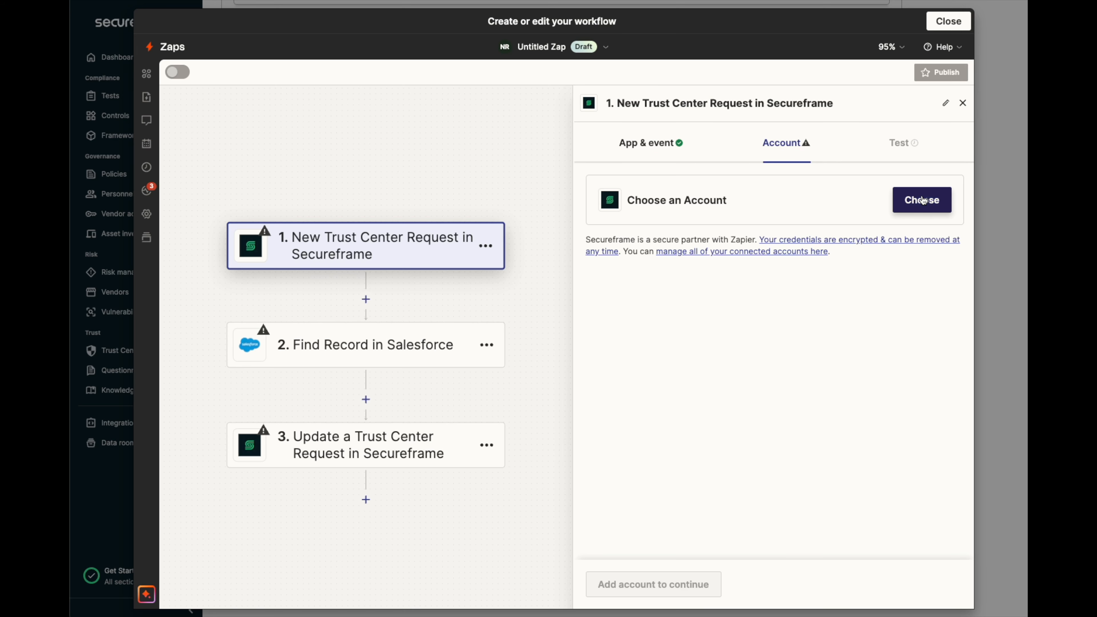
{"action": "left_click", "coordinate": [922, 200]}
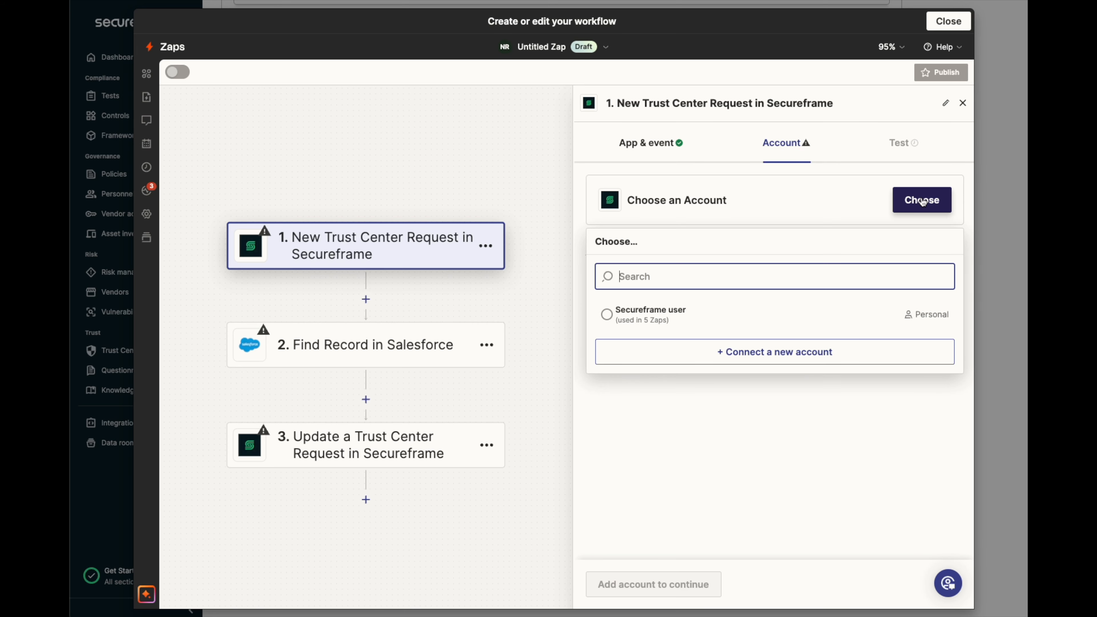
{"action": "left_click", "coordinate": [765, 351]}
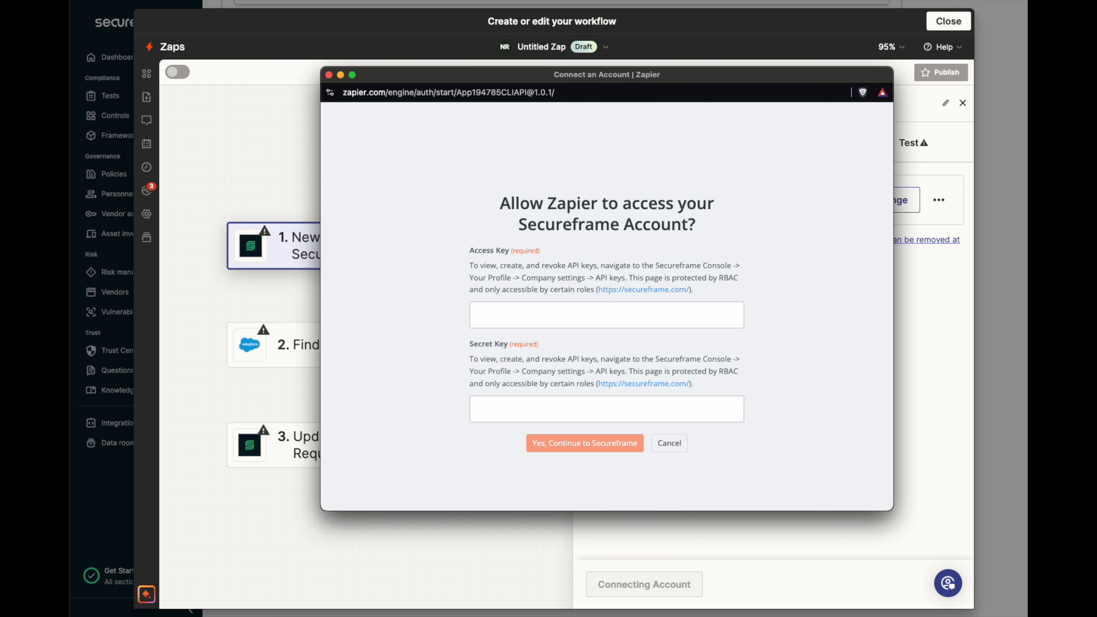
{"action": "left_click", "coordinate": [329, 74]}
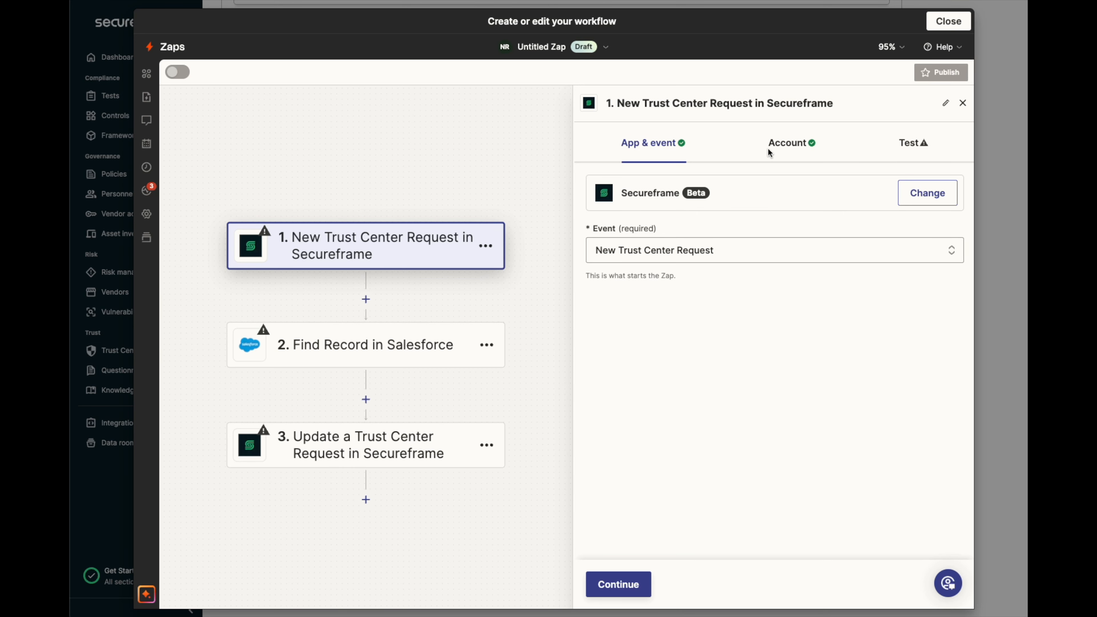
- Test the trigger and continue with the selected Ticket B record
{"action": "left_click", "coordinate": [810, 154]}
{"action": "left_click", "coordinate": [910, 153]}
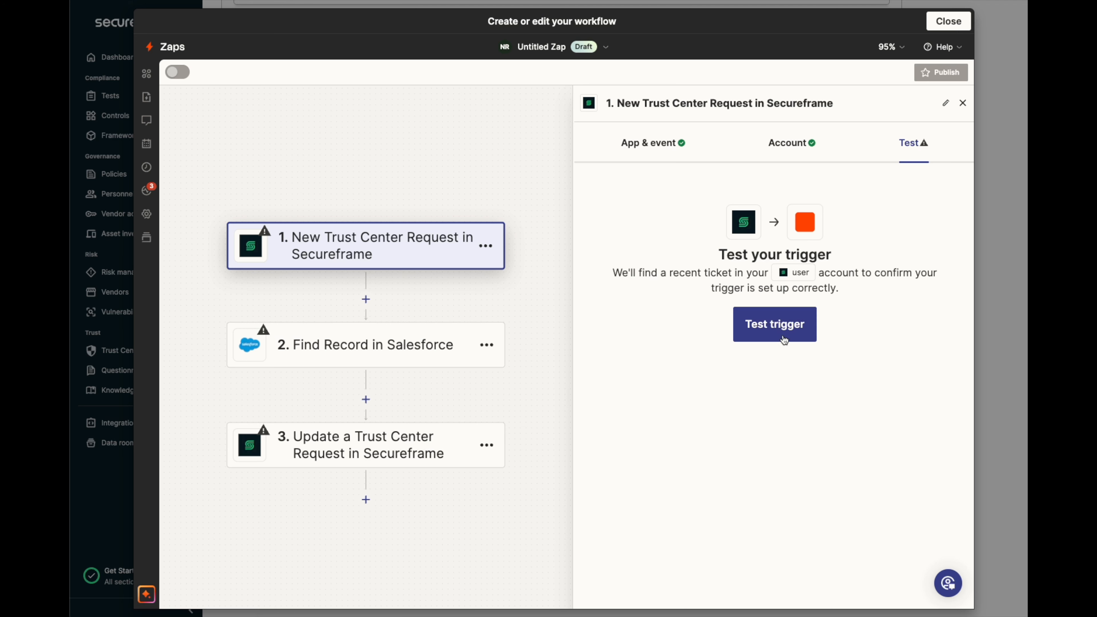
{"action": "left_click", "coordinate": [784, 333]}
{"action": "scroll", "coordinate": [830, 382], "scroll_direction": "down", "scroll_amount": 4}
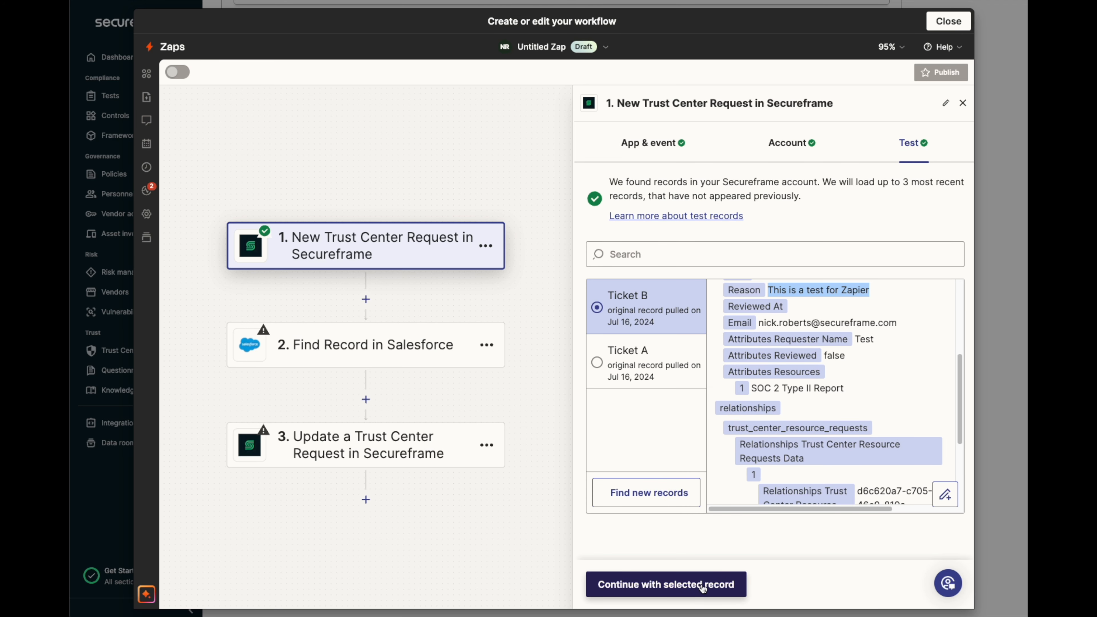
{"action": "left_click", "coordinate": [691, 586]}
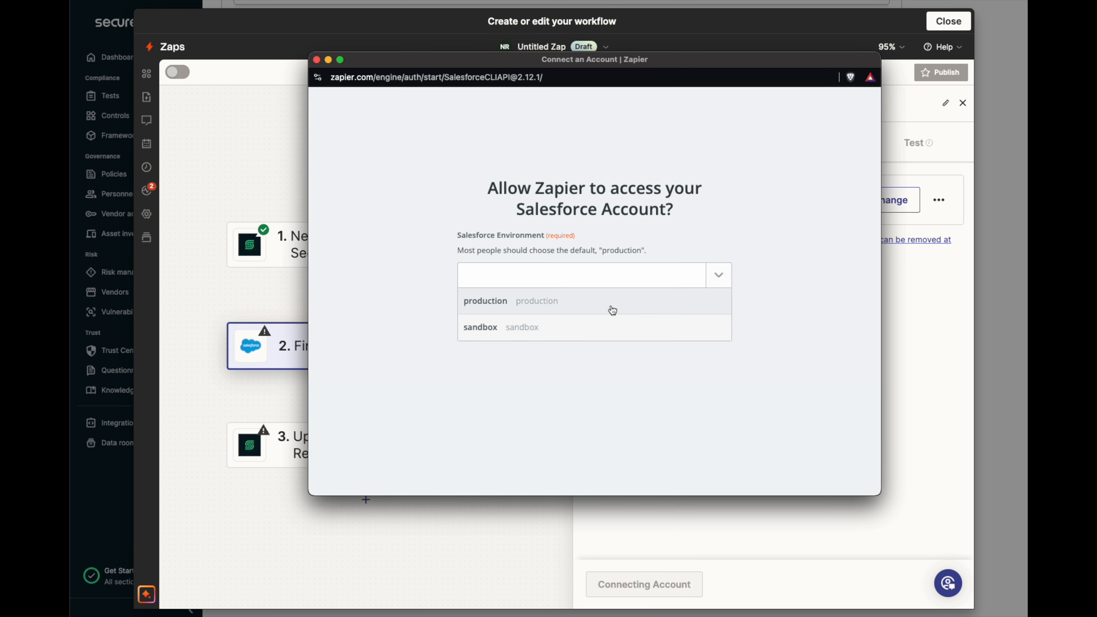
- Connect a Salesforce account using the production environment for the Find Record step
{"action": "left_click", "coordinate": [610, 302]}
{"action": "left_click", "coordinate": [598, 315]}
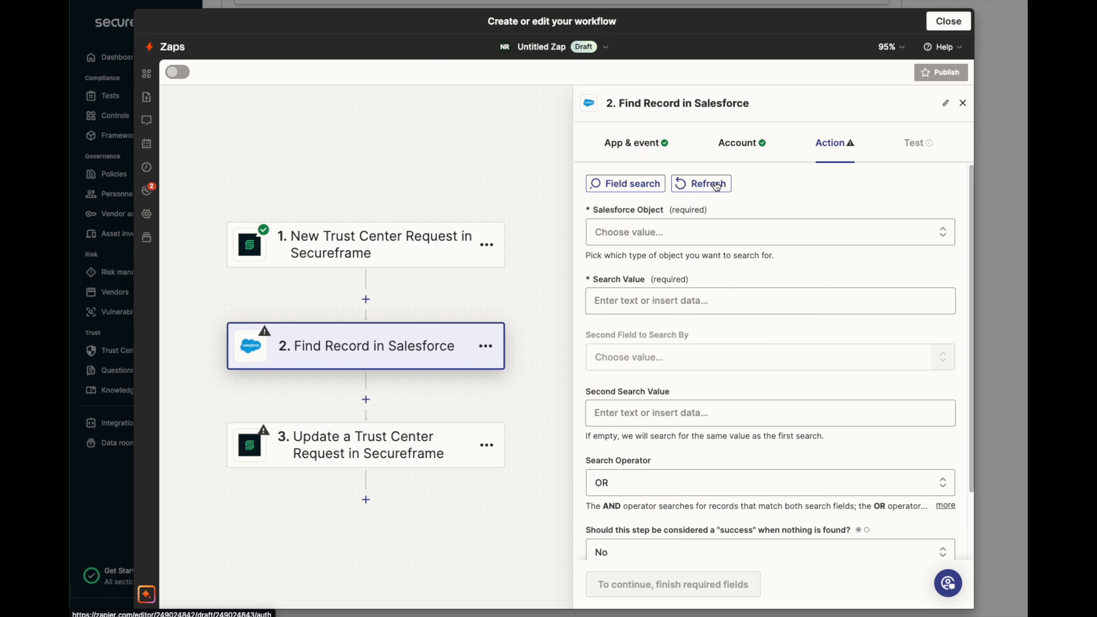
- Set the Salesforce Object to Contact
{"action": "left_click", "coordinate": [712, 232]}
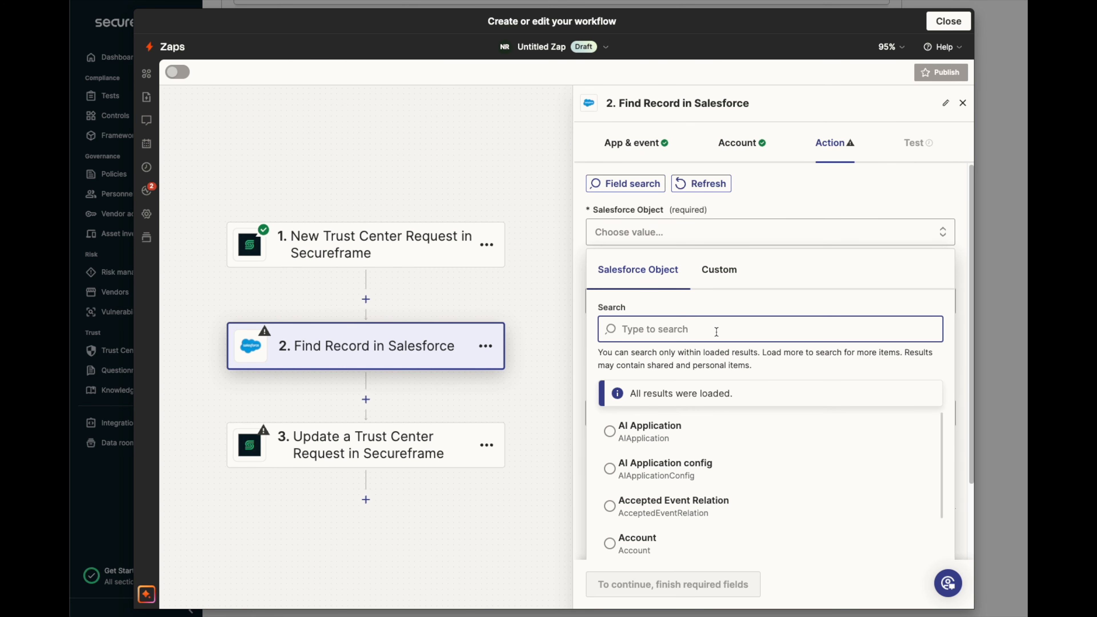
{"action": "type", "text": "cont"}
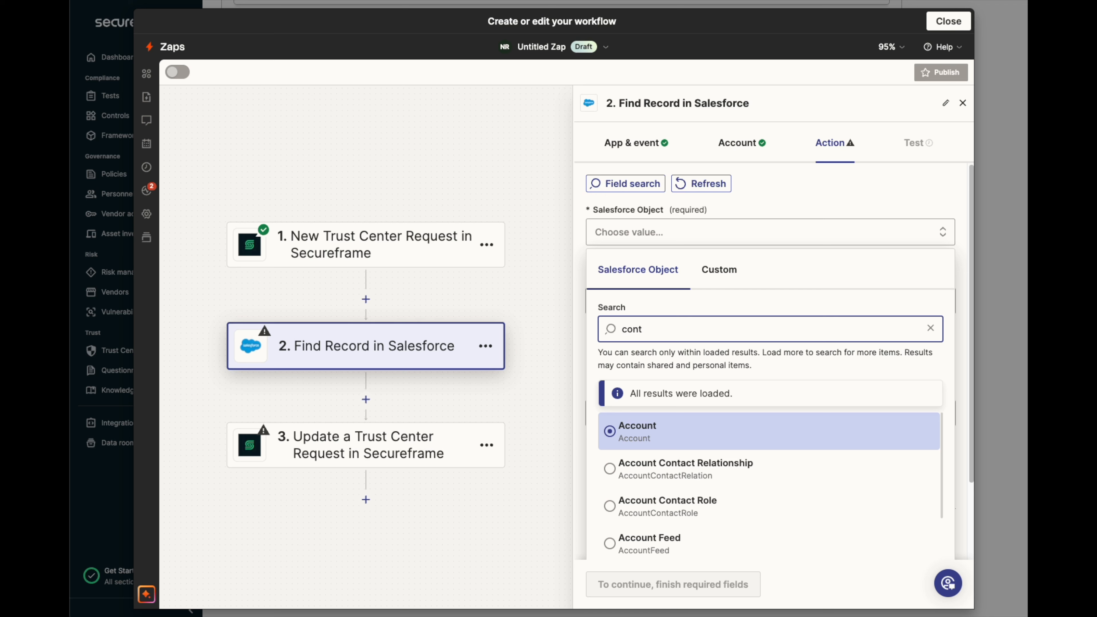
{"action": "type", "text": "act"}
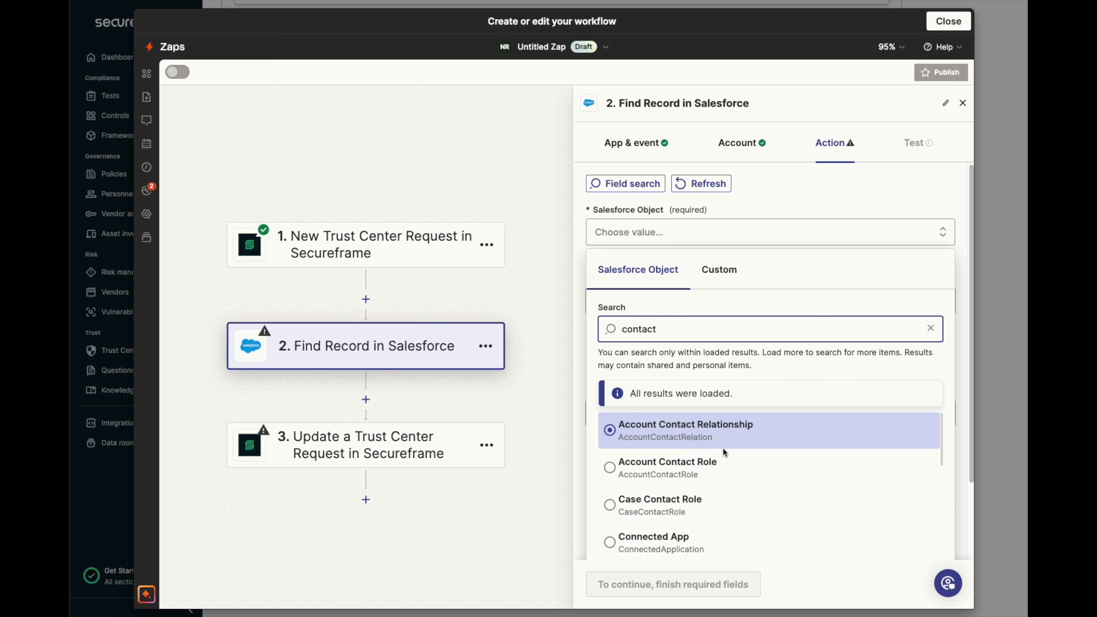
{"action": "scroll", "coordinate": [724, 452], "scroll_direction": "down", "scroll_amount": 2}
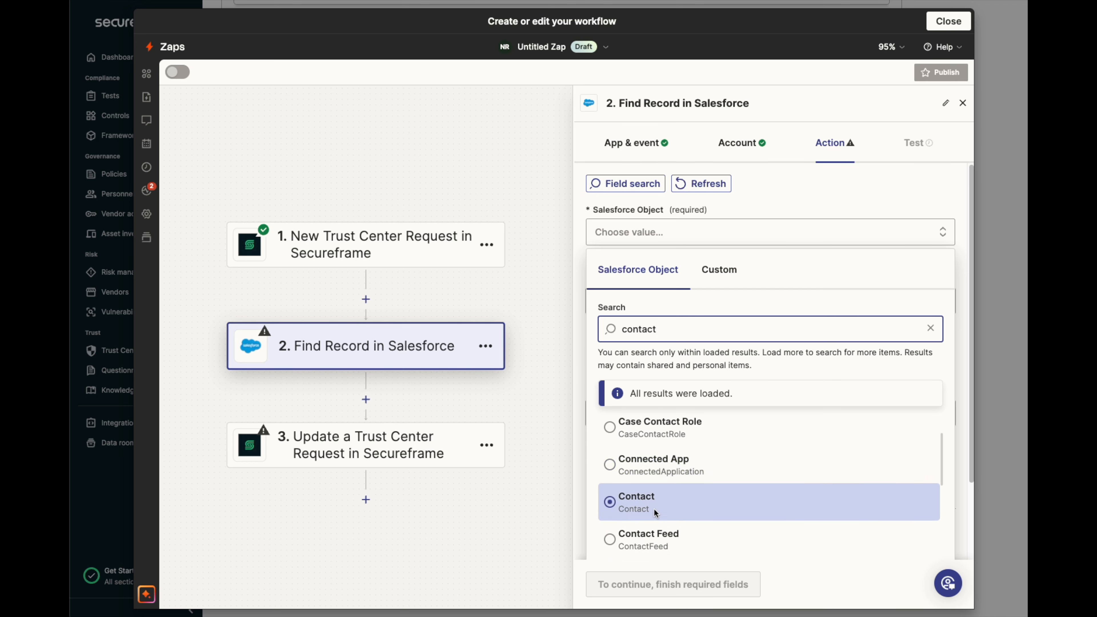
{"action": "left_click", "coordinate": [655, 512]}
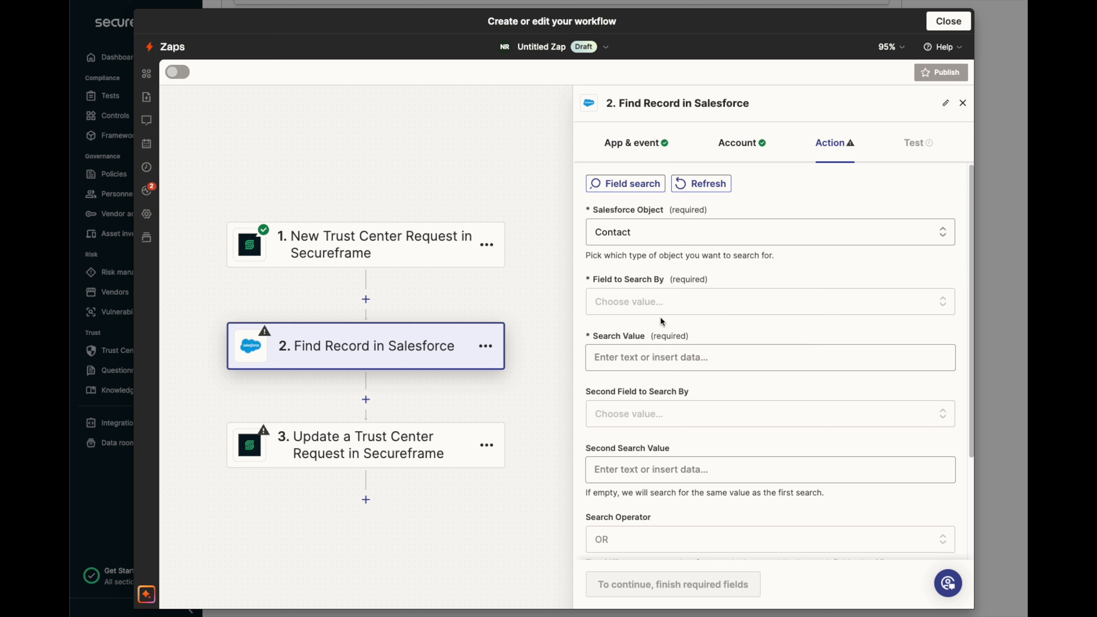
- Set the Field to Search By to Email
{"action": "left_click", "coordinate": [647, 303]}
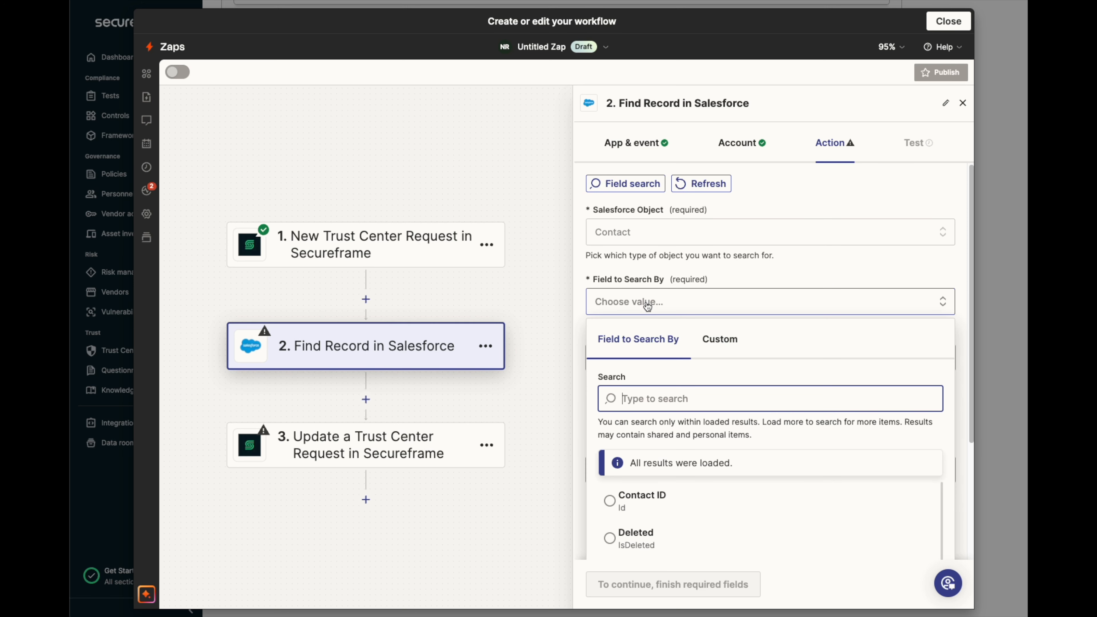
{"action": "type", "text": "em"}
{"action": "scroll", "coordinate": [728, 477], "scroll_direction": "down", "scroll_amount": 3}
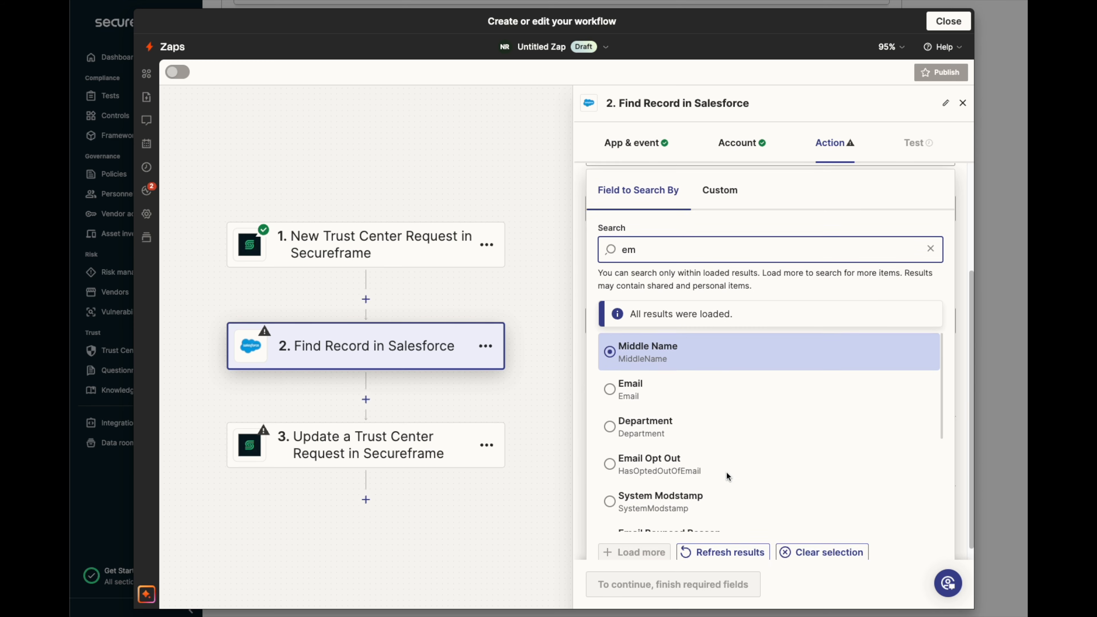
{"action": "left_click", "coordinate": [653, 379]}
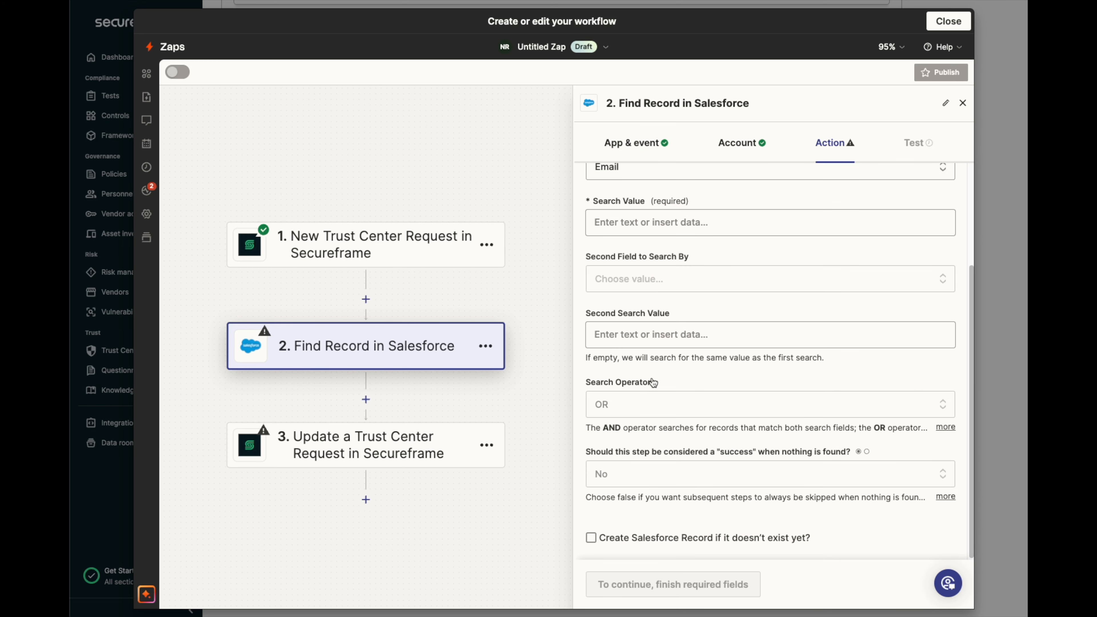
- Map the Search Value to the Email field from the Secureframe trigger step
{"action": "scroll", "coordinate": [653, 382], "scroll_direction": "up", "scroll_amount": 3}
{"action": "left_click", "coordinate": [644, 356]}
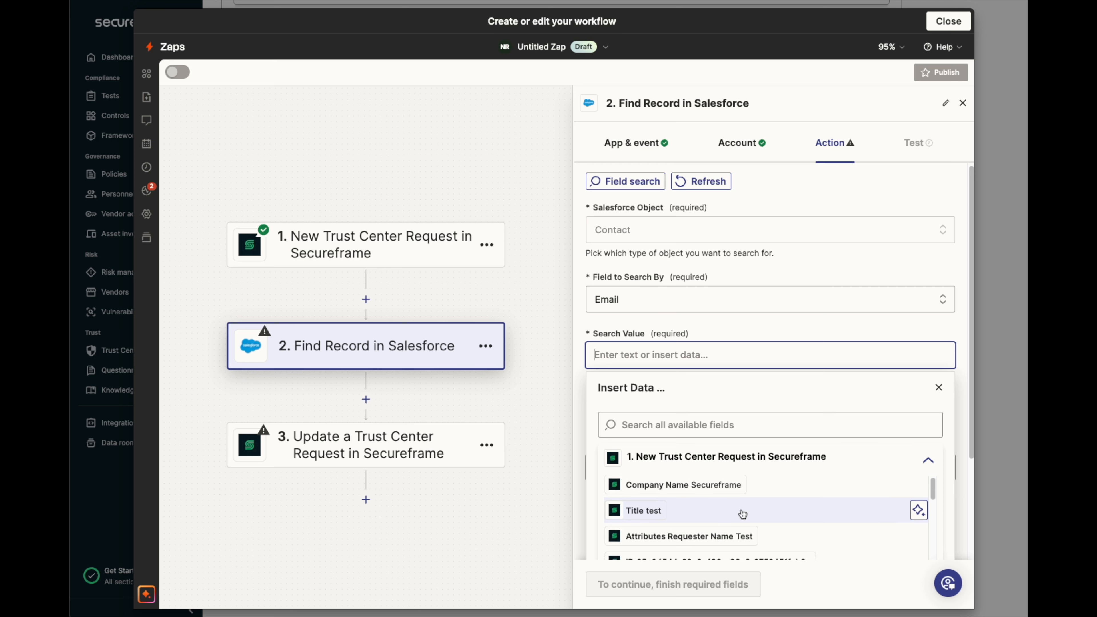
{"action": "scroll", "coordinate": [742, 513], "scroll_direction": "down", "scroll_amount": 5}
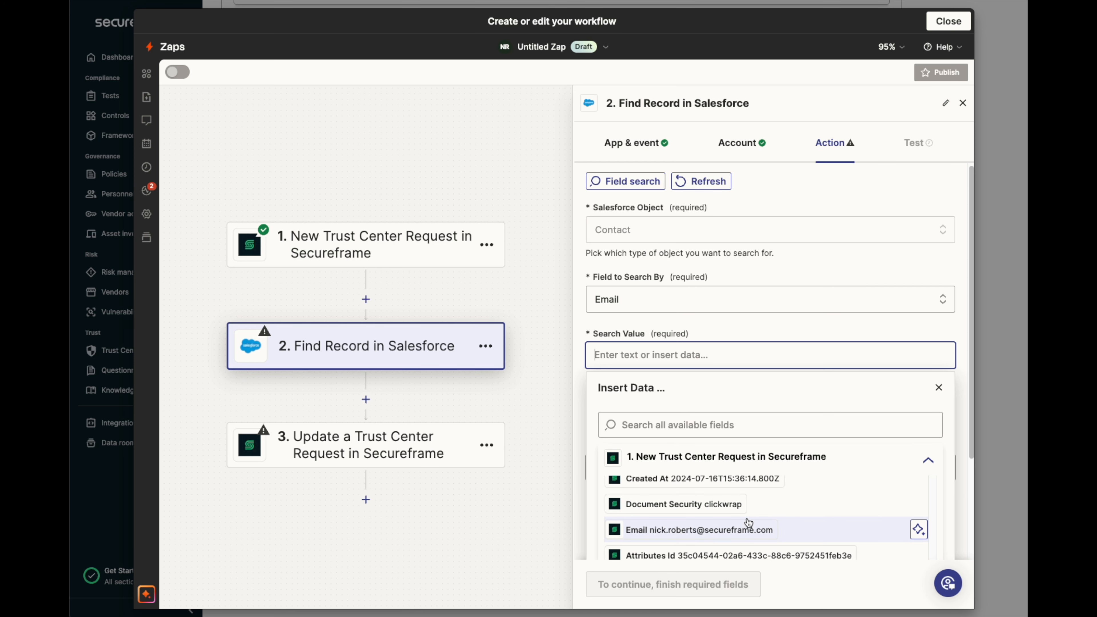
{"action": "scroll", "coordinate": [748, 523], "scroll_direction": "down", "scroll_amount": 1}
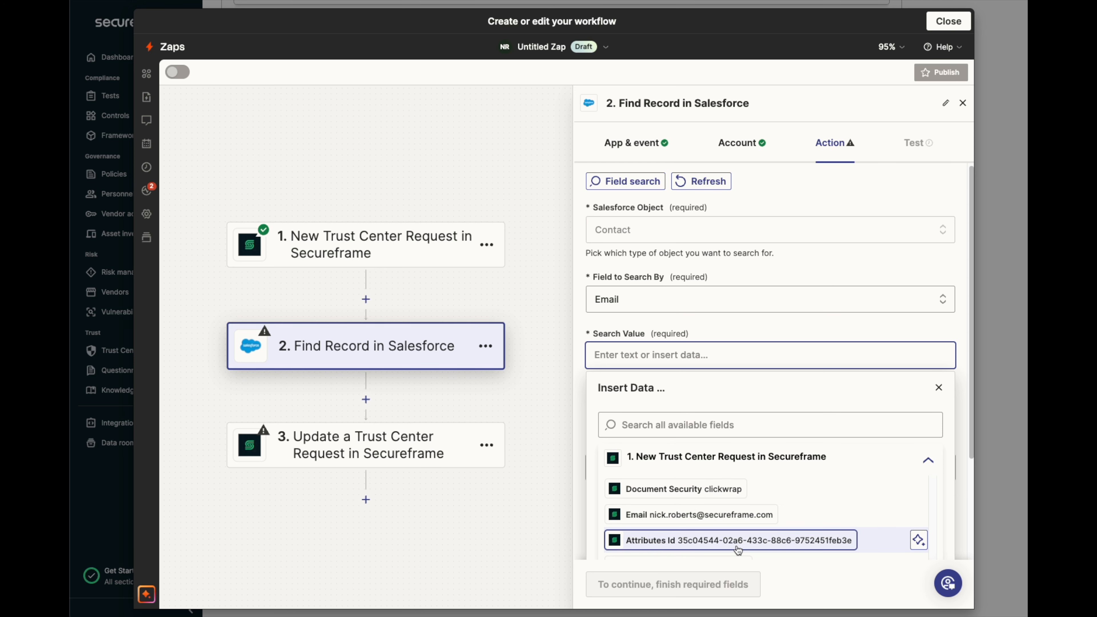
{"action": "left_click", "coordinate": [679, 515]}
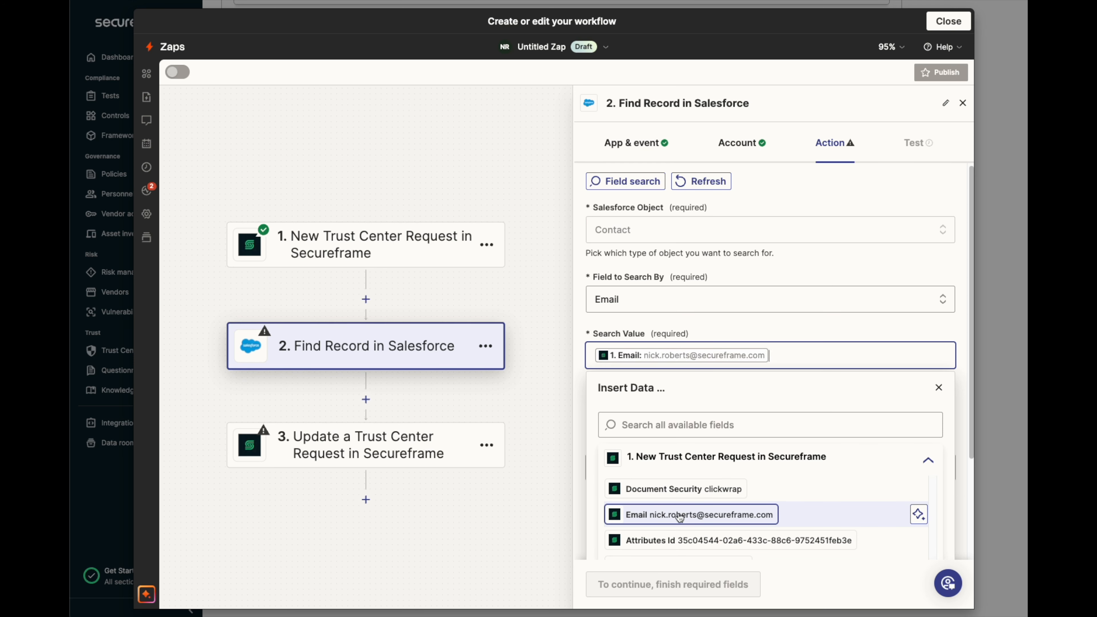
{"action": "left_click", "coordinate": [939, 388]}
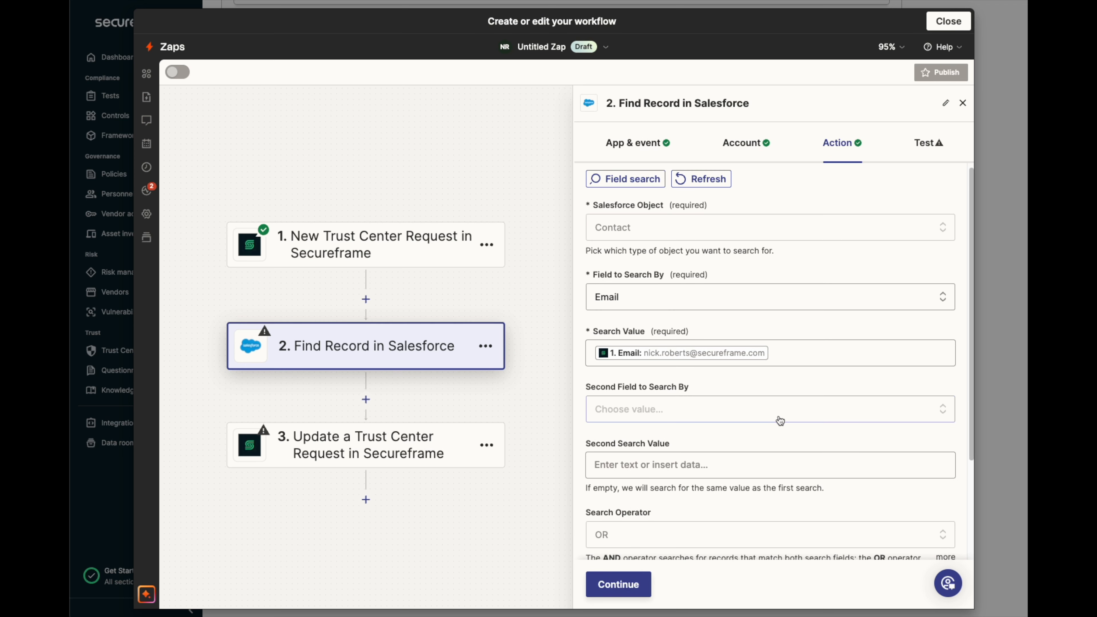
- Continue to the test page and test the Find Record in Salesforce step
{"action": "scroll", "coordinate": [694, 473], "scroll_direction": "down", "scroll_amount": 3}
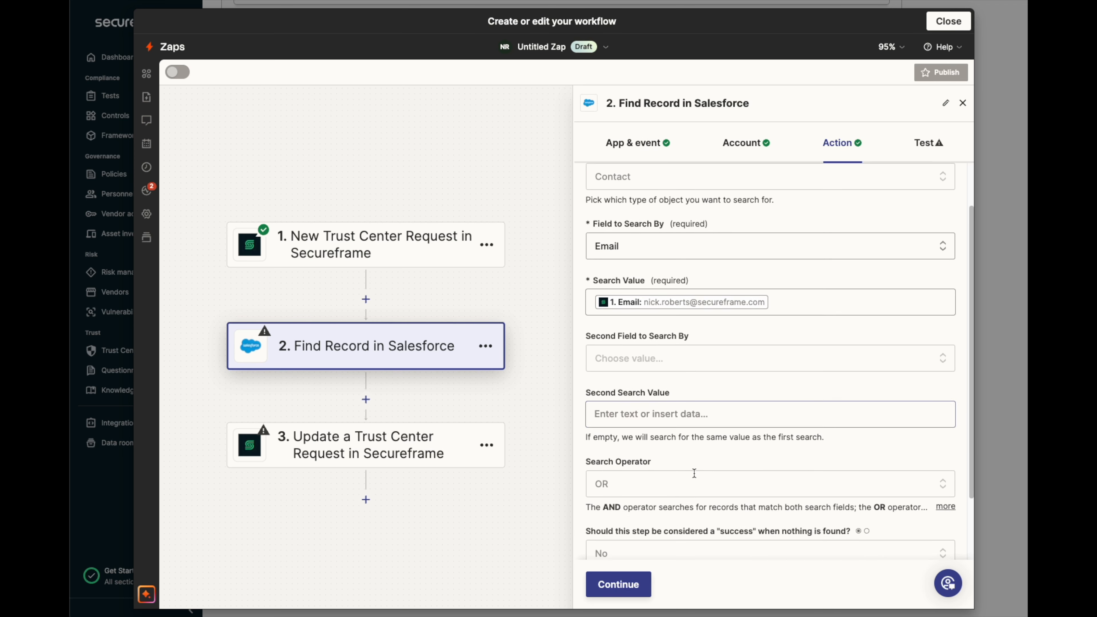
{"action": "left_click", "coordinate": [622, 593]}
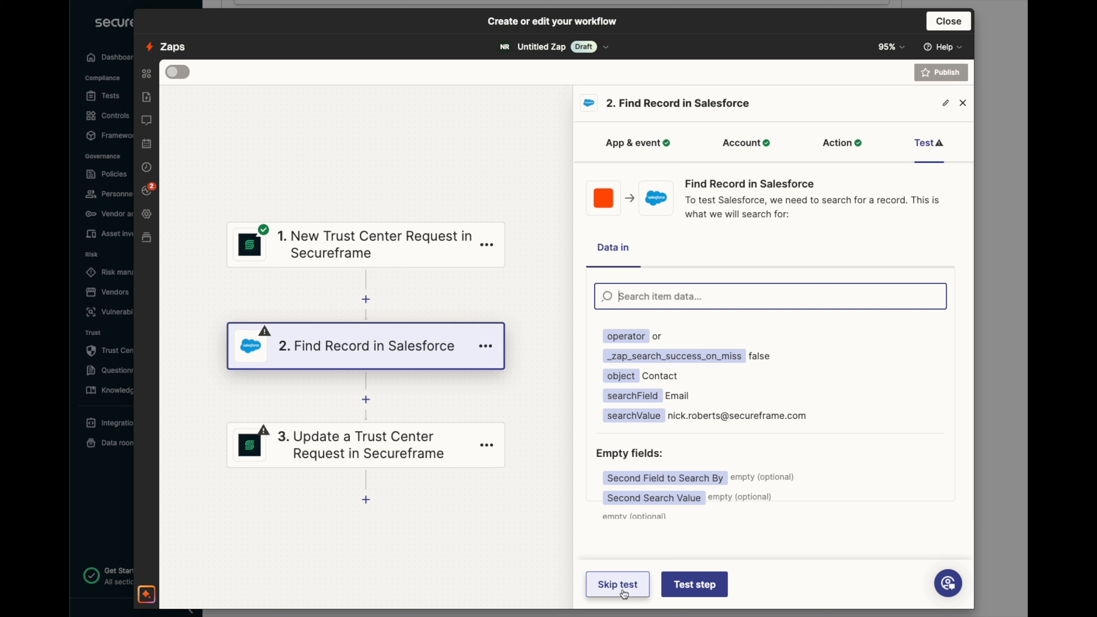
{"action": "left_click", "coordinate": [684, 587]}
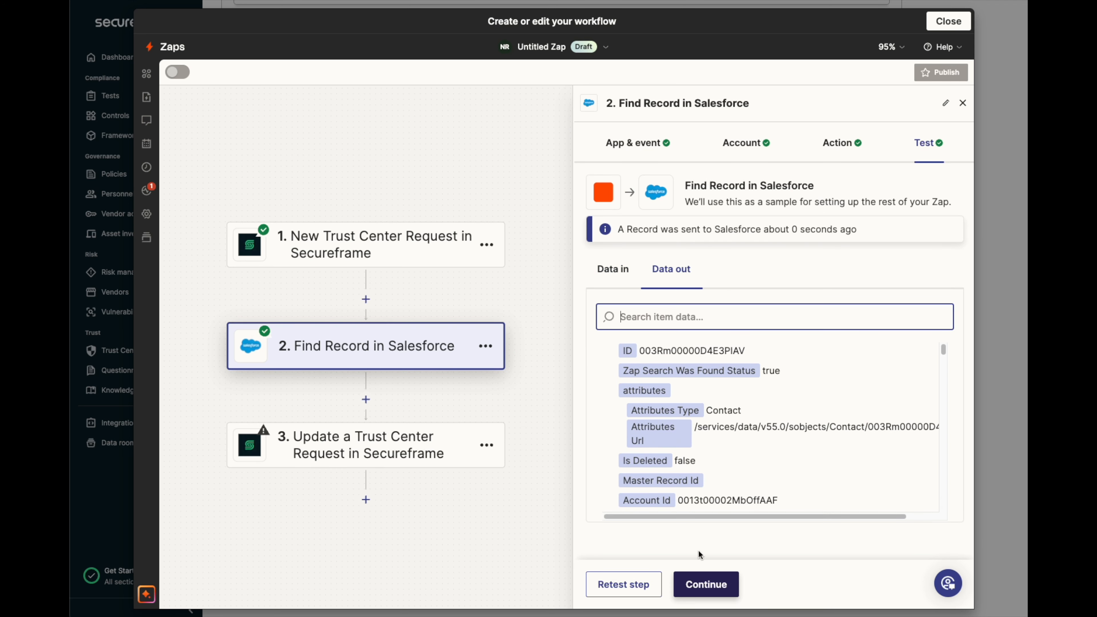
- Add a Filter by Zapier step between the Salesforce find step and the Secureframe update step
{"action": "left_click_drag", "start_coordinate": [793, 375], "coordinate": [612, 373]}
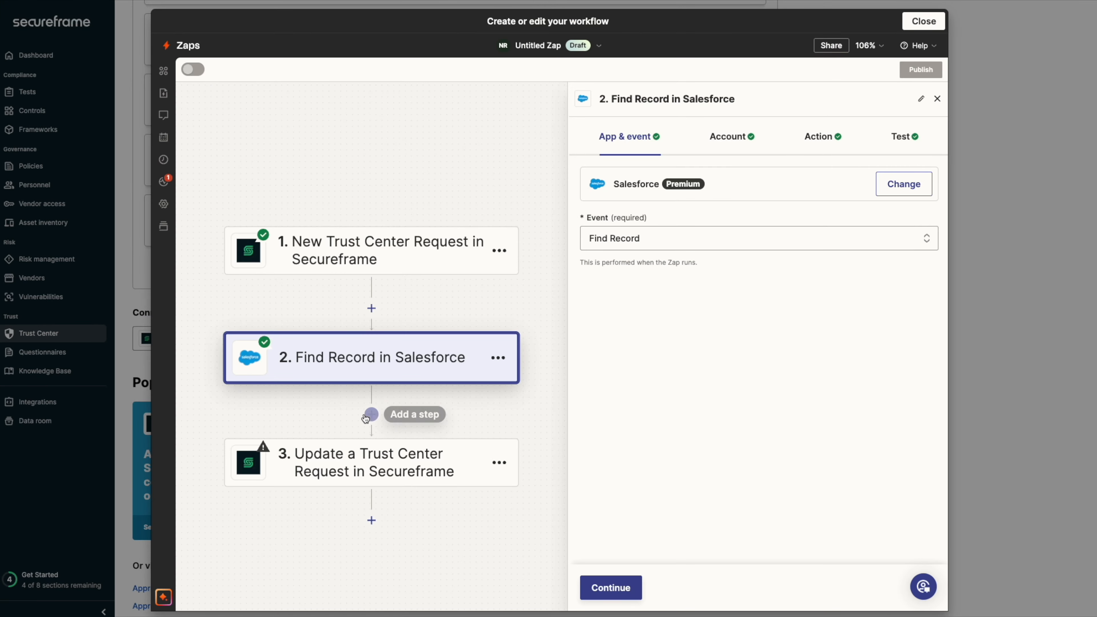
{"action": "left_click", "coordinate": [368, 415]}
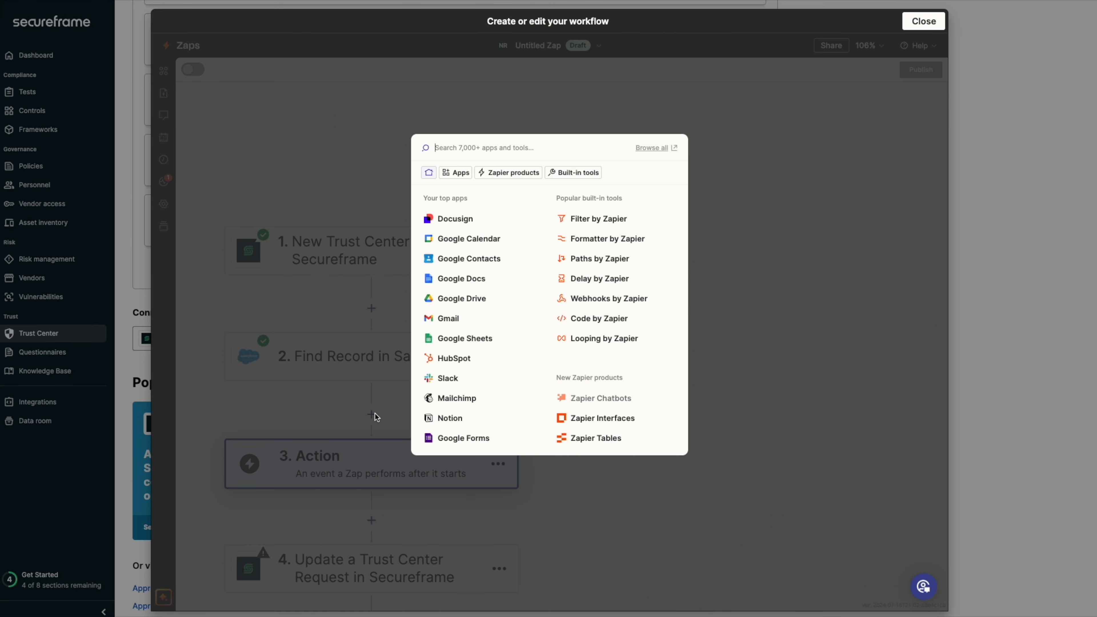
{"action": "left_click", "coordinate": [597, 219]}
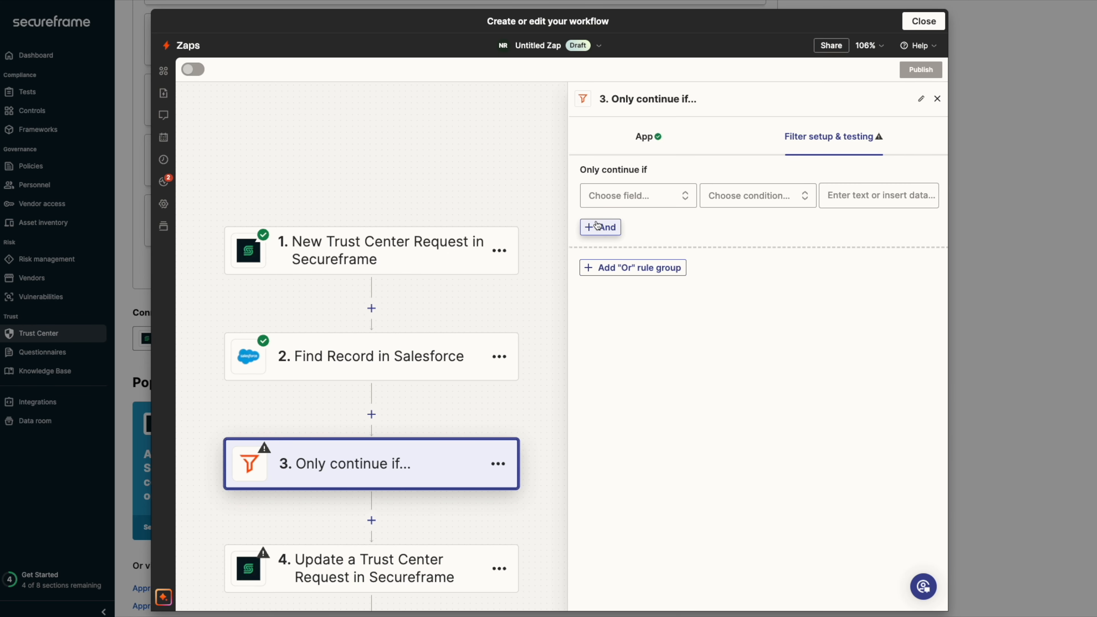
- Set the filter to continue only if the Email from the Find Record in Salesforce step exists
{"action": "left_click", "coordinate": [644, 199]}
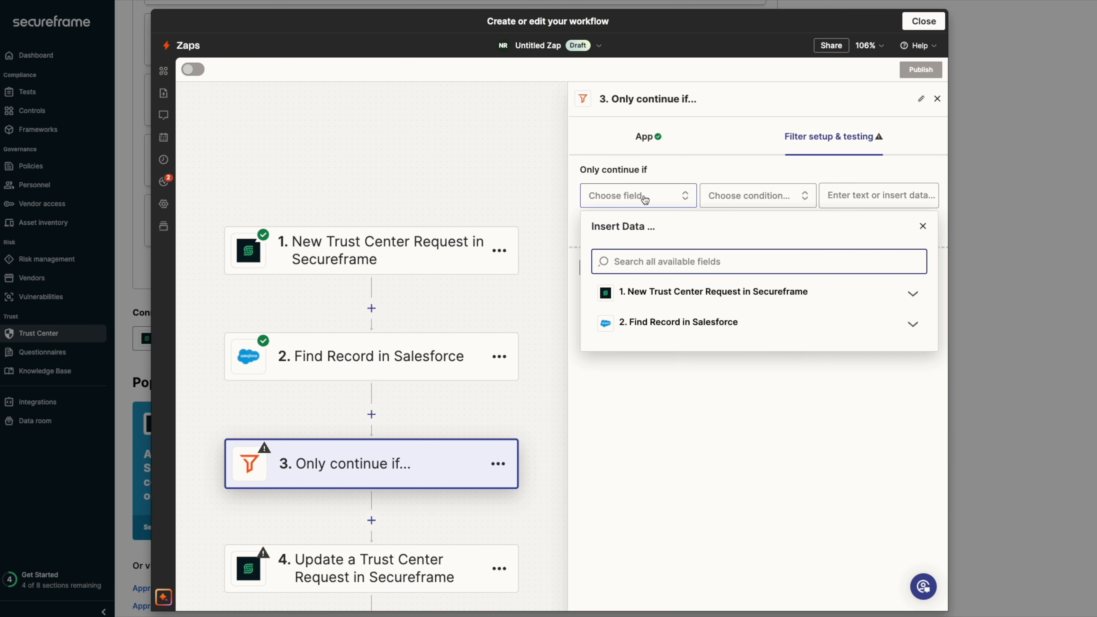
{"action": "left_click", "coordinate": [670, 327]}
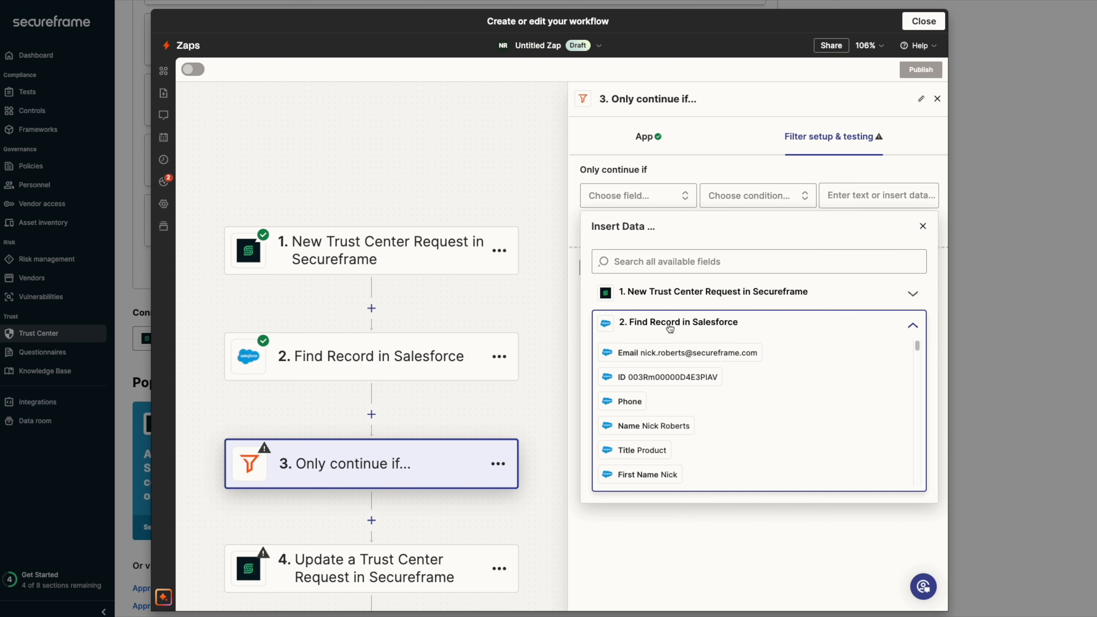
{"action": "left_click", "coordinate": [669, 352]}
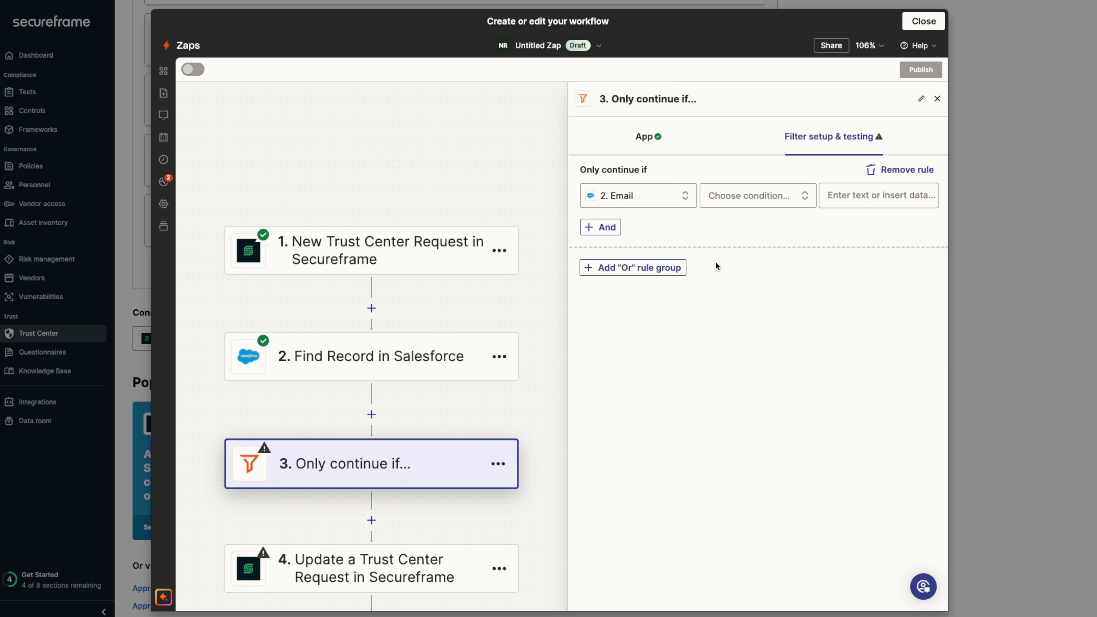
{"action": "left_click", "coordinate": [739, 196]}
{"action": "scroll", "coordinate": [756, 274], "scroll_direction": "down", "scroll_amount": 10}
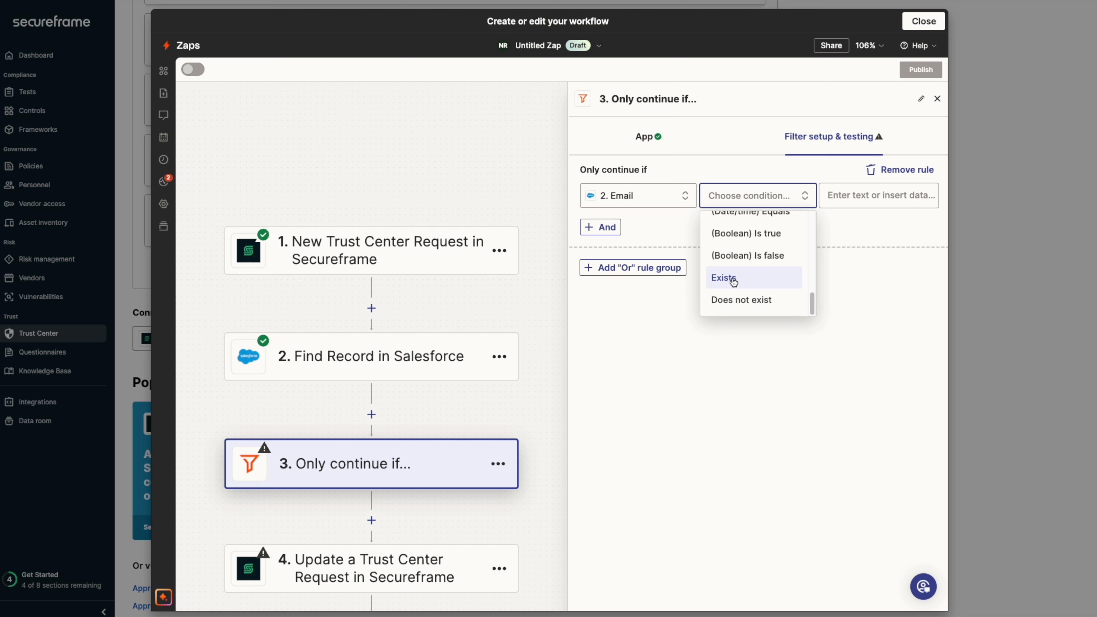
{"action": "left_click", "coordinate": [737, 278]}
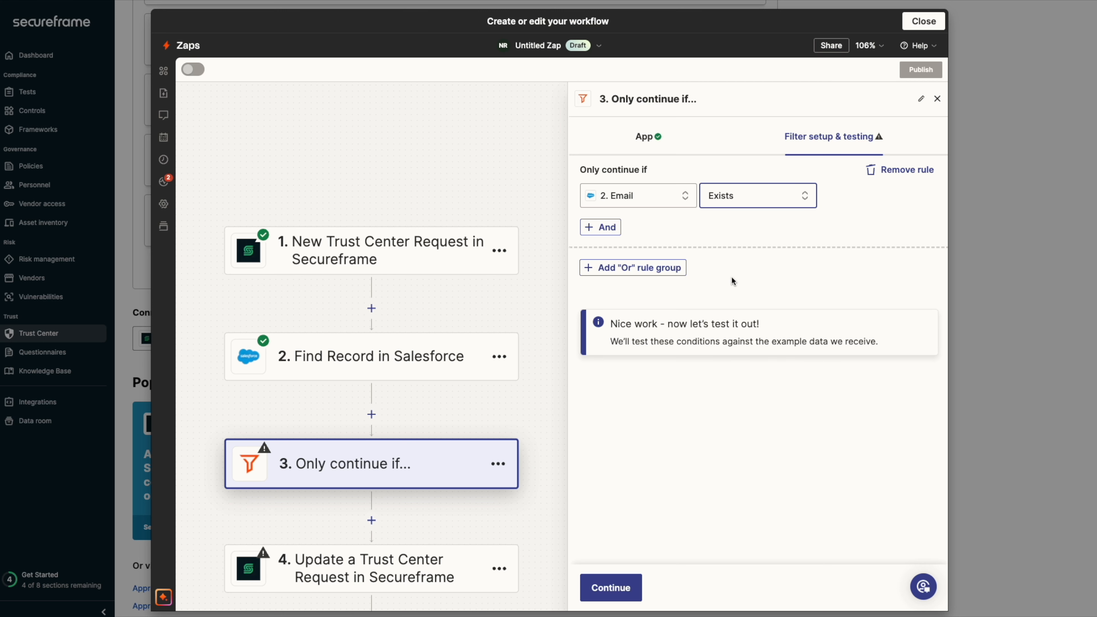
- Test the filter, continue, and test the Update a Trust Center Request step
{"action": "left_click", "coordinate": [617, 587]}
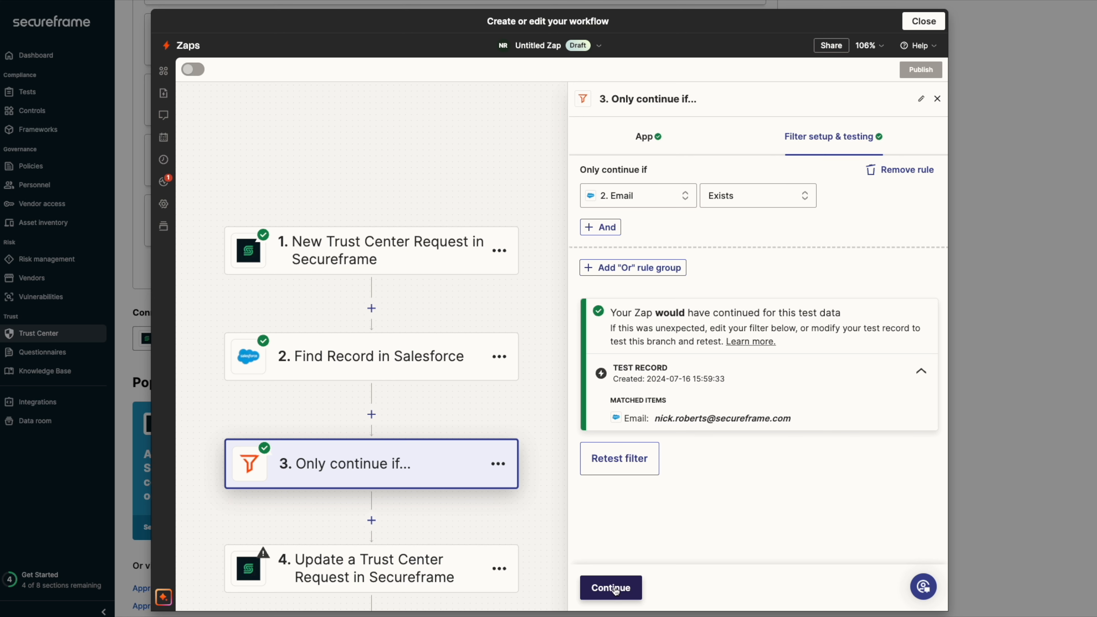
{"action": "left_click", "coordinate": [615, 590]}
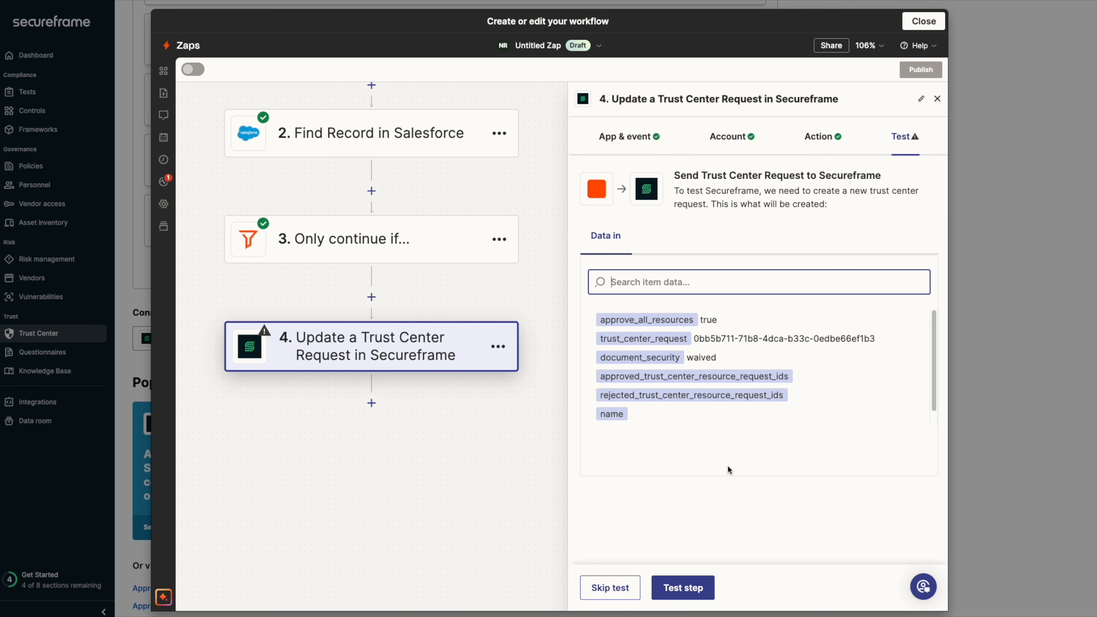
{"action": "left_click", "coordinate": [684, 586]}
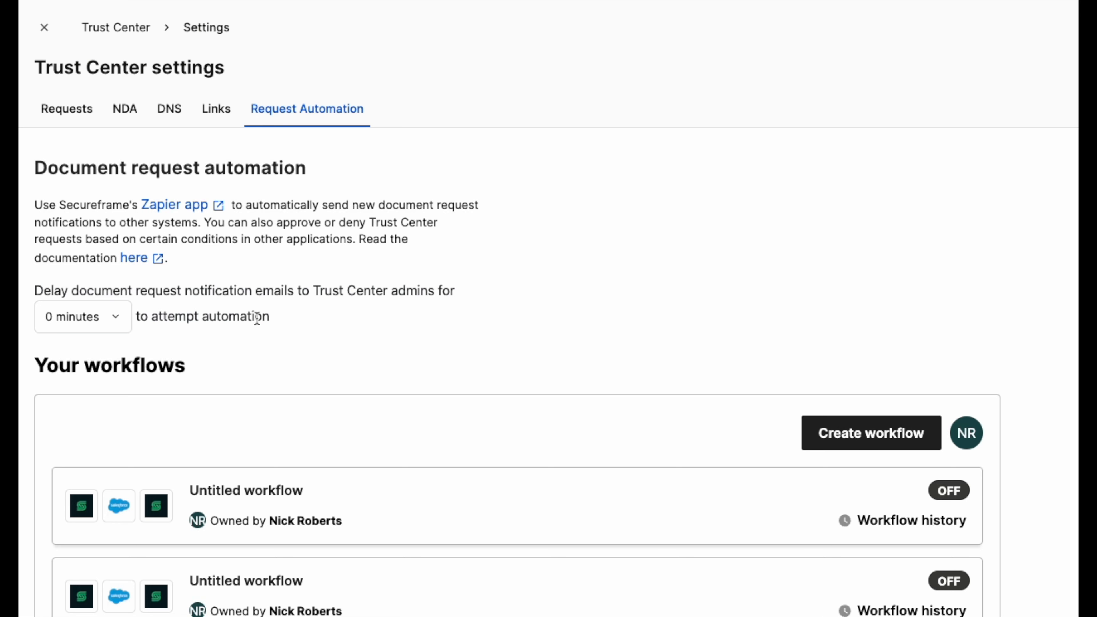
- Set the delay of Trust Center admin notification emails to 5 minutes in the Request Automation settings
{"action": "left_click_drag", "start_coordinate": [269, 318], "coordinate": [31, 288]}
{"action": "left_click", "coordinate": [286, 319]}
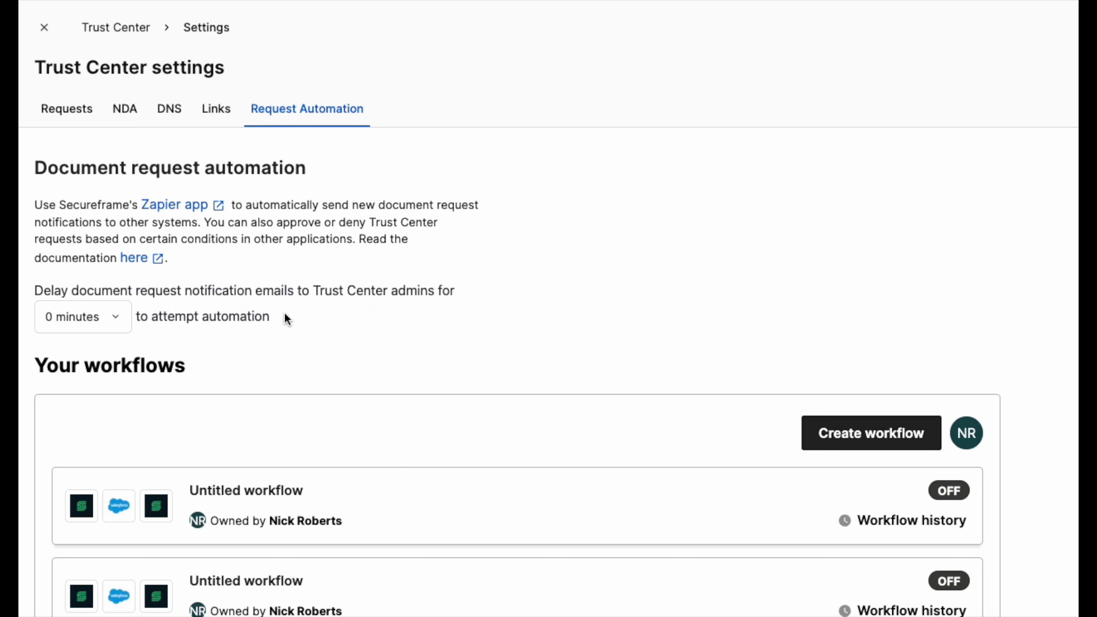
{"action": "left_click", "coordinate": [123, 324]}
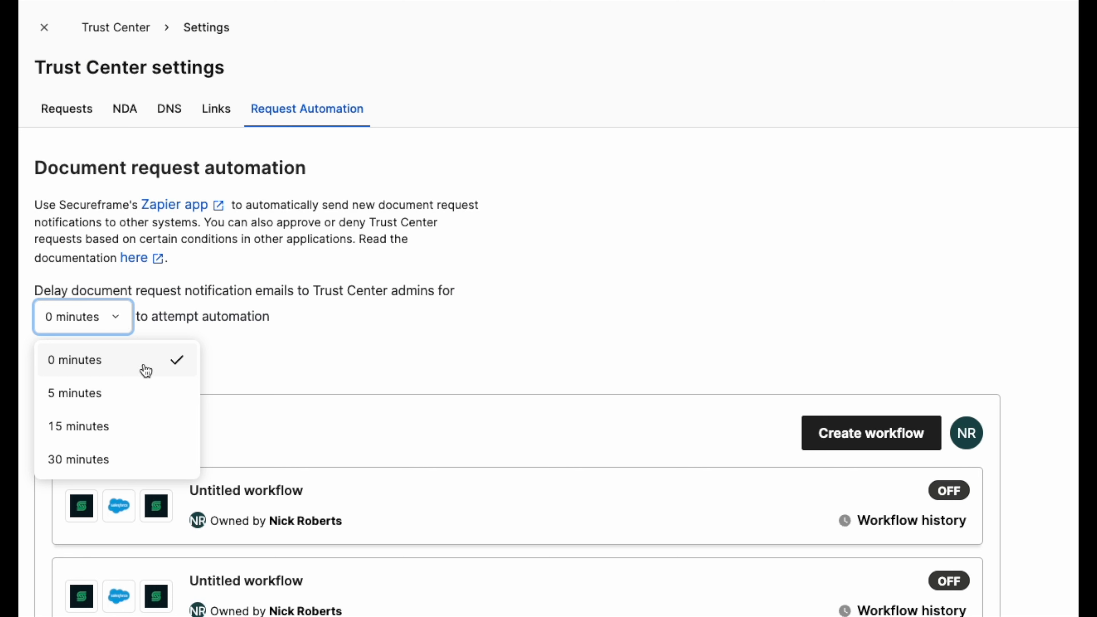
{"action": "left_click", "coordinate": [171, 402]}
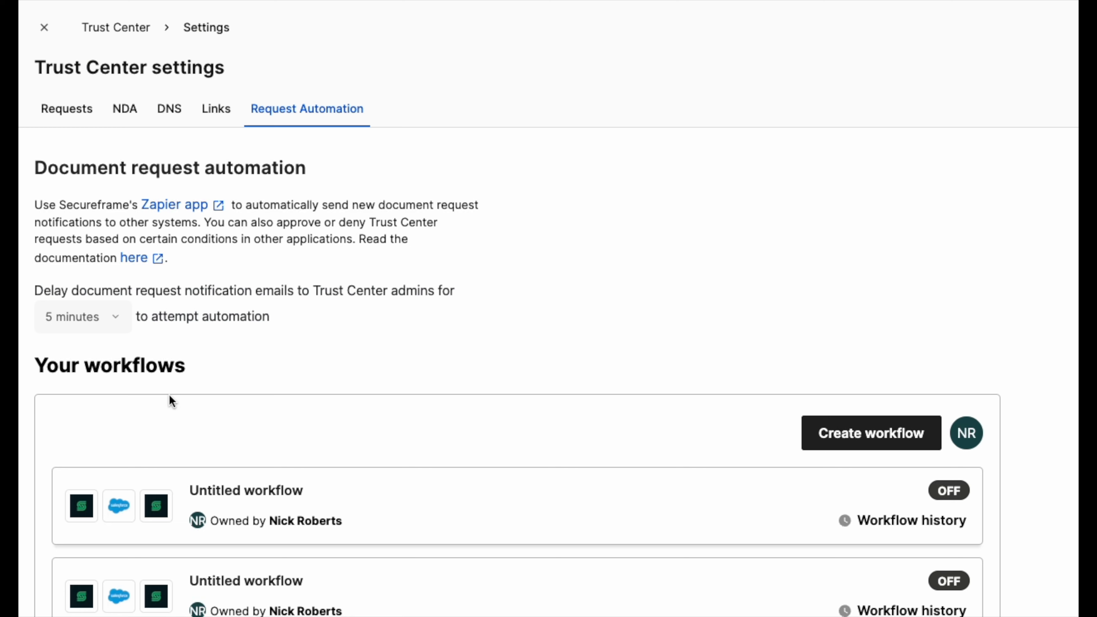